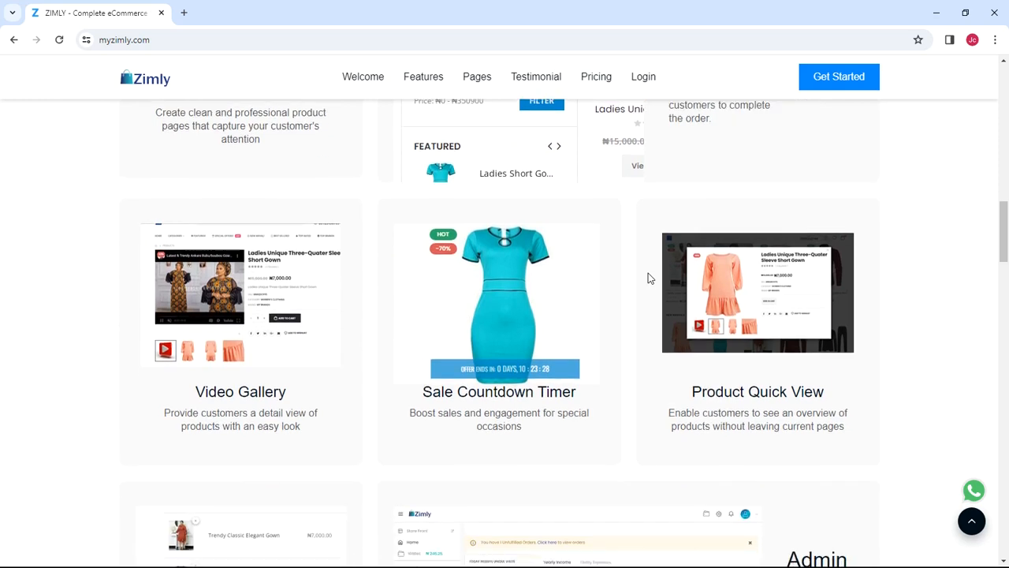
{"action": "scroll", "coordinate": [648, 277], "scroll_direction": "down", "scroll_amount": 3}
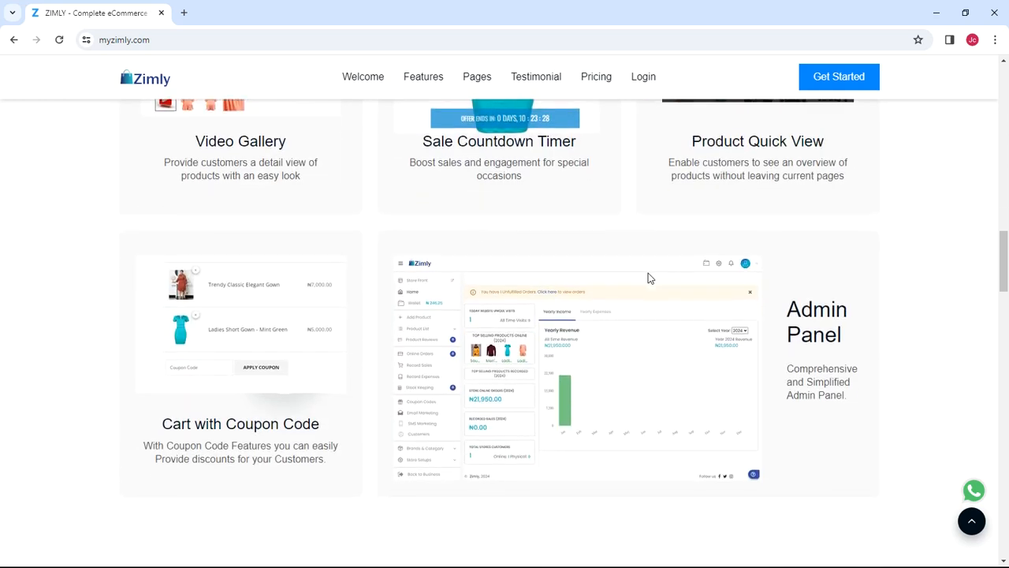
Step: Browse the myzimly.com features section, then open the Register page in a new tab via Get Started
{"action": "left_click_drag", "start_coordinate": [1004, 283], "coordinate": [1006, 99]}
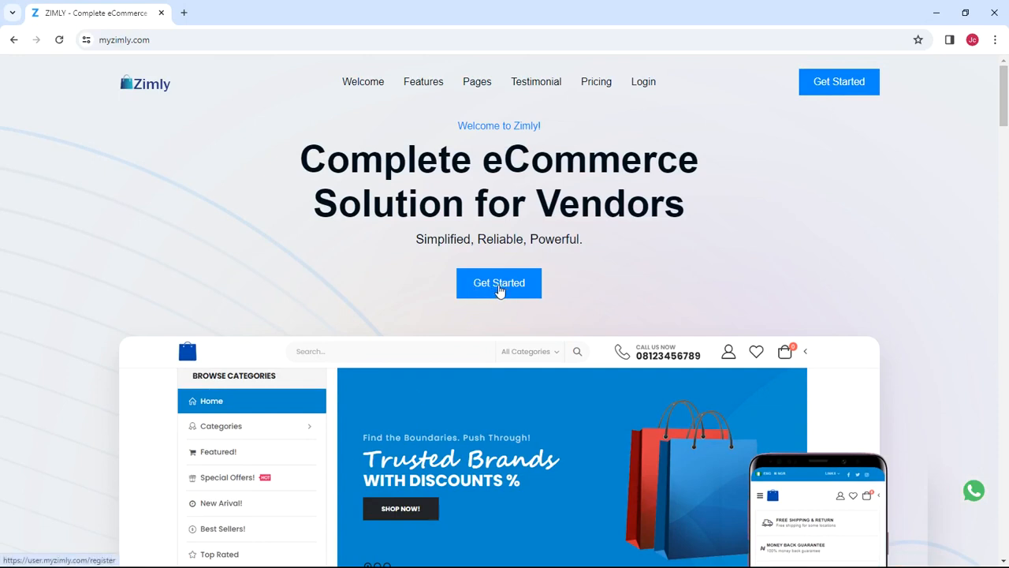
{"action": "left_click", "coordinate": [499, 288]}
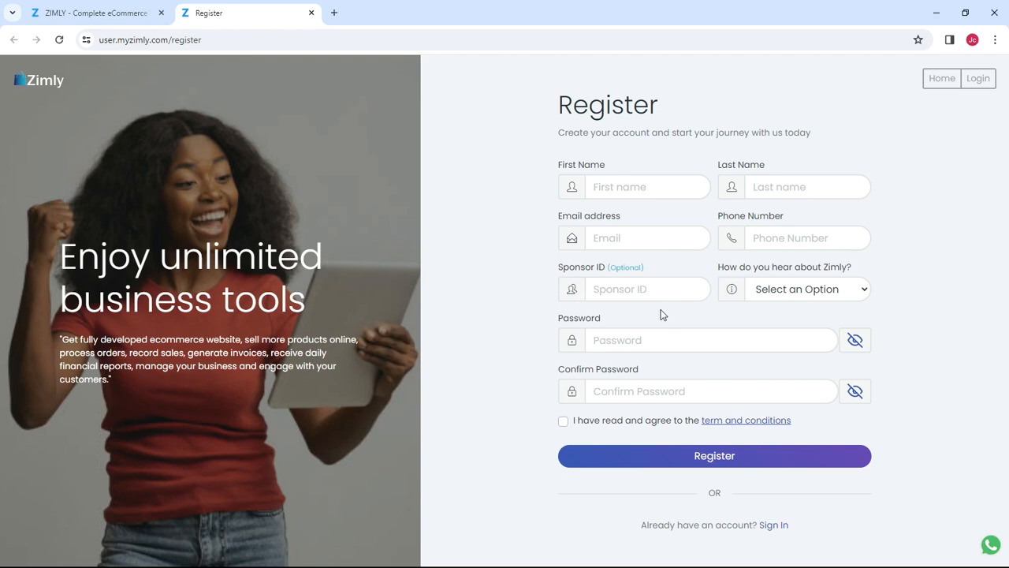
Step: Leave the optional Sponsor ID blank and switch from Register to the Sign In page
{"action": "left_click", "coordinate": [655, 283]}
{"action": "left_click", "coordinate": [714, 298]}
{"action": "left_click", "coordinate": [780, 526]}
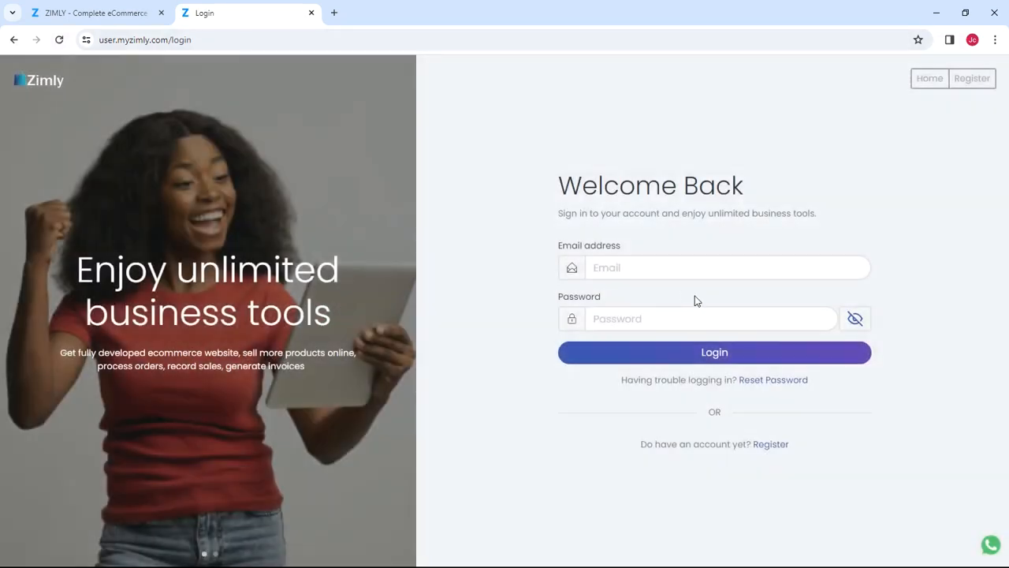
Step: Enter the account e-mail address and password on the Welcome Back page and log in
{"action": "left_click", "coordinate": [693, 275]}
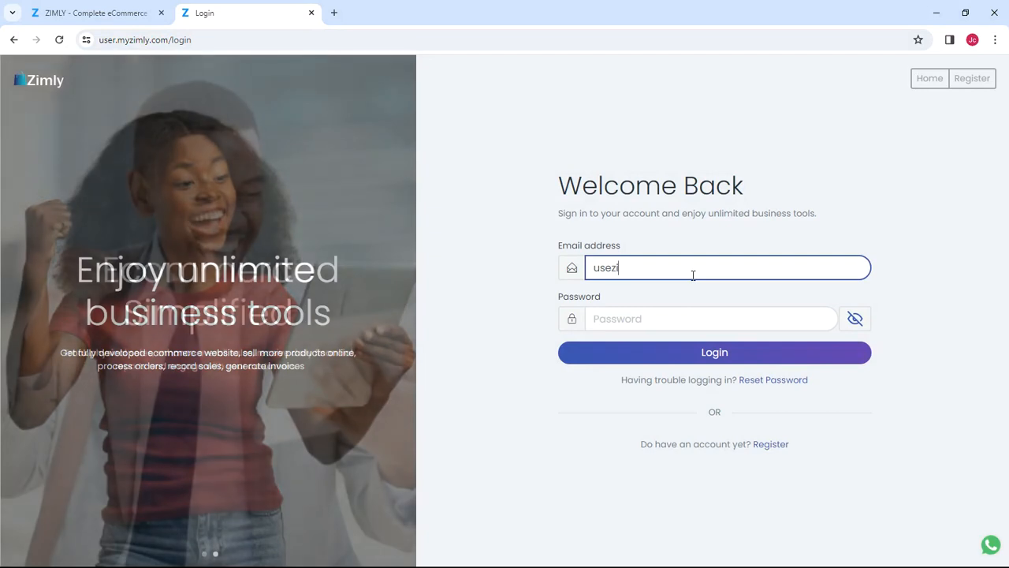
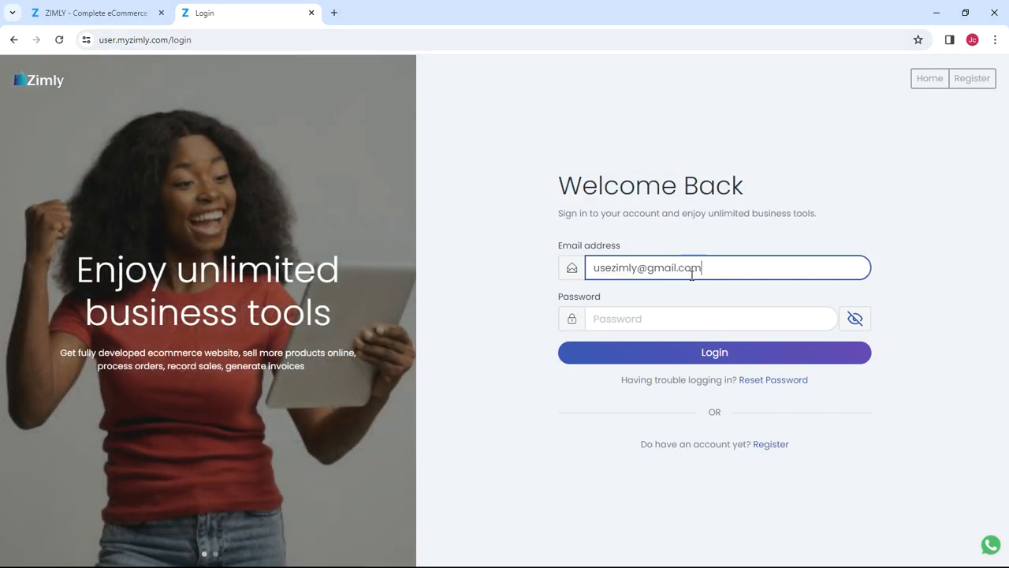
{"action": "left_click", "coordinate": [672, 305]}
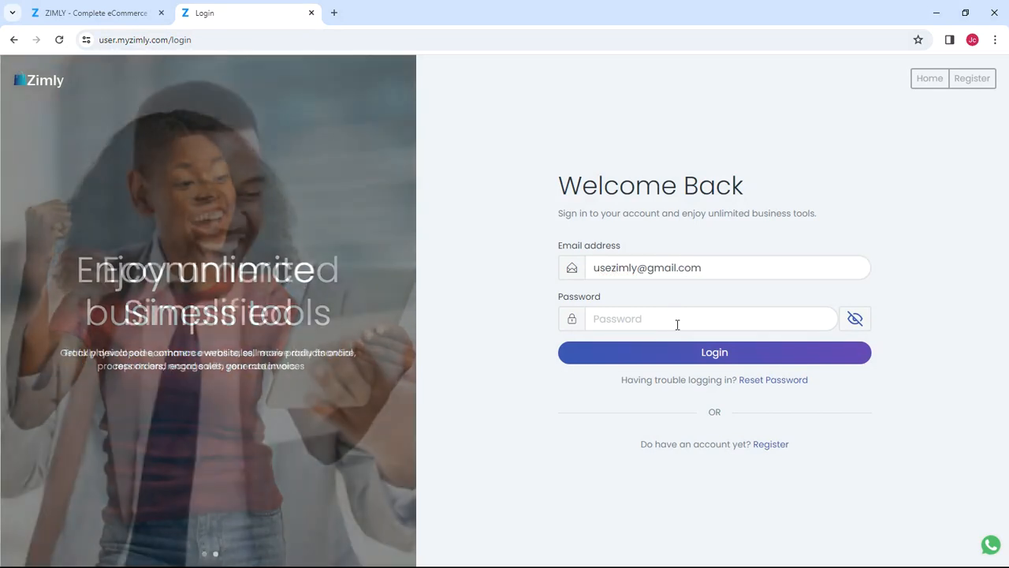
{"action": "left_click", "coordinate": [678, 319]}
{"action": "type", "text": "•••••••••"}
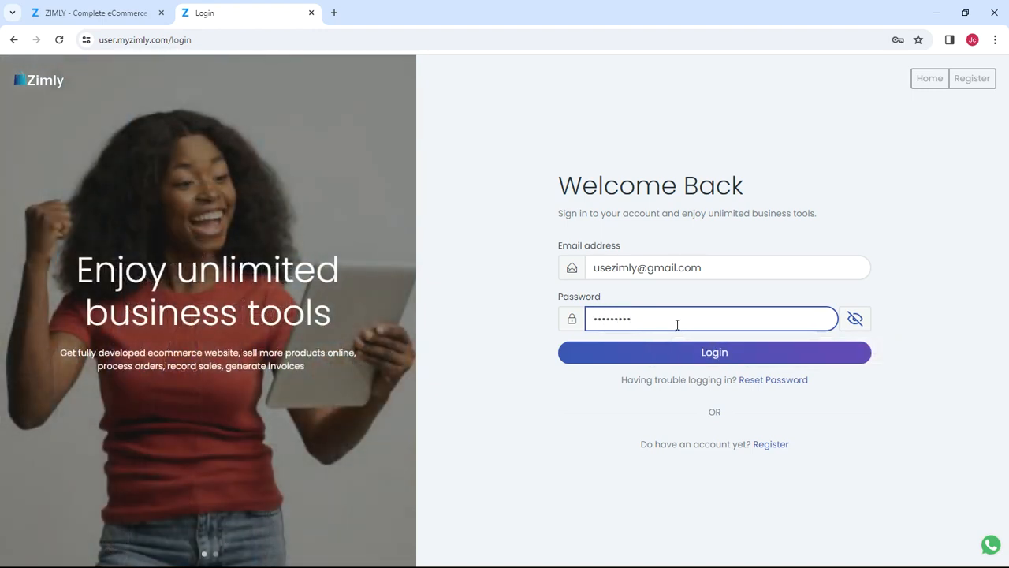
{"action": "left_click", "coordinate": [712, 354]}
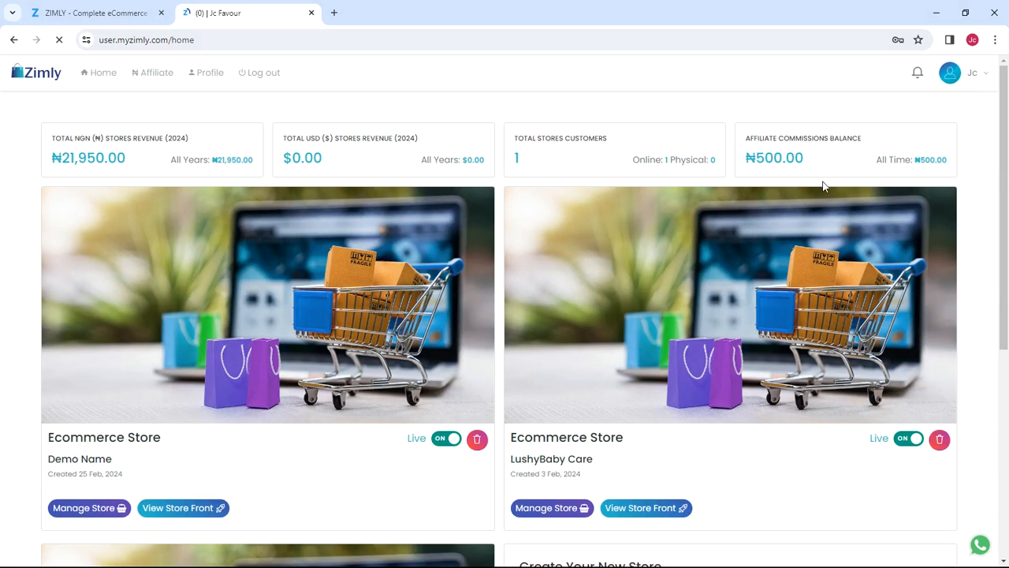
Step: Dismiss the save-password prompt, scan the dashboard's revenue totals and store cards, then go to Affiliate
{"action": "left_click", "coordinate": [913, 72]}
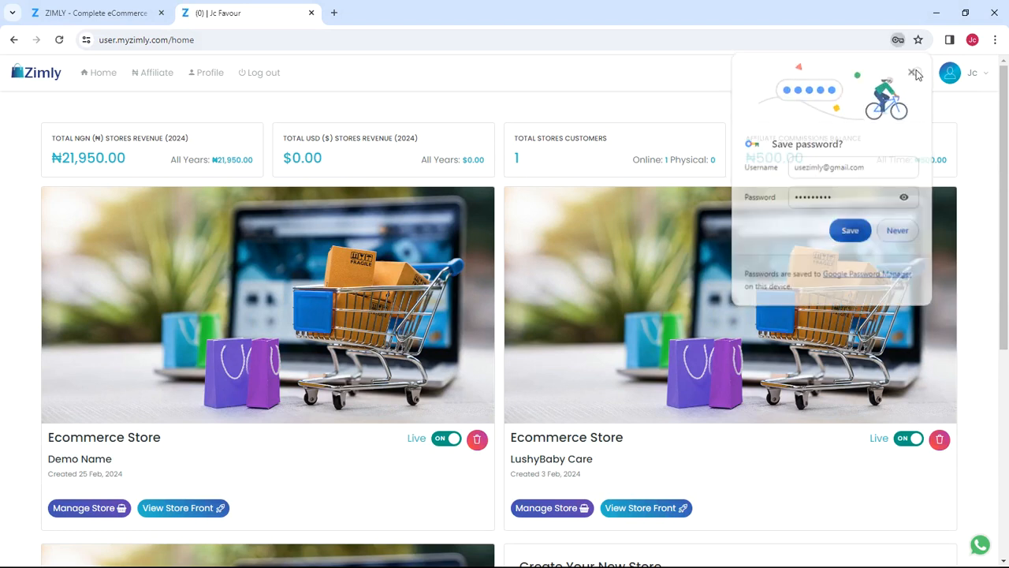
{"action": "scroll", "coordinate": [973, 288], "scroll_direction": "down", "scroll_amount": 4}
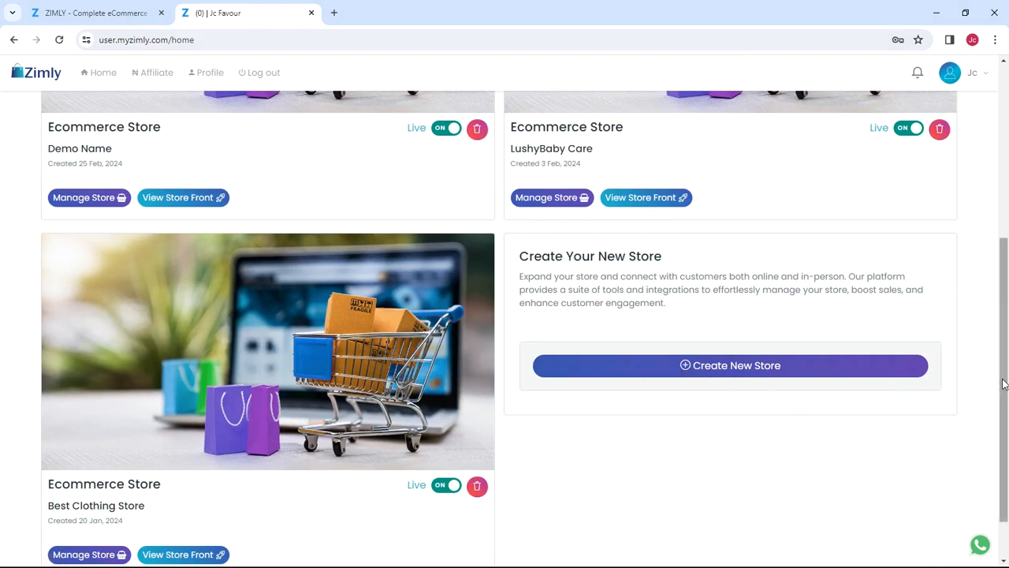
{"action": "left_click_drag", "start_coordinate": [1004, 384], "coordinate": [1007, 272]}
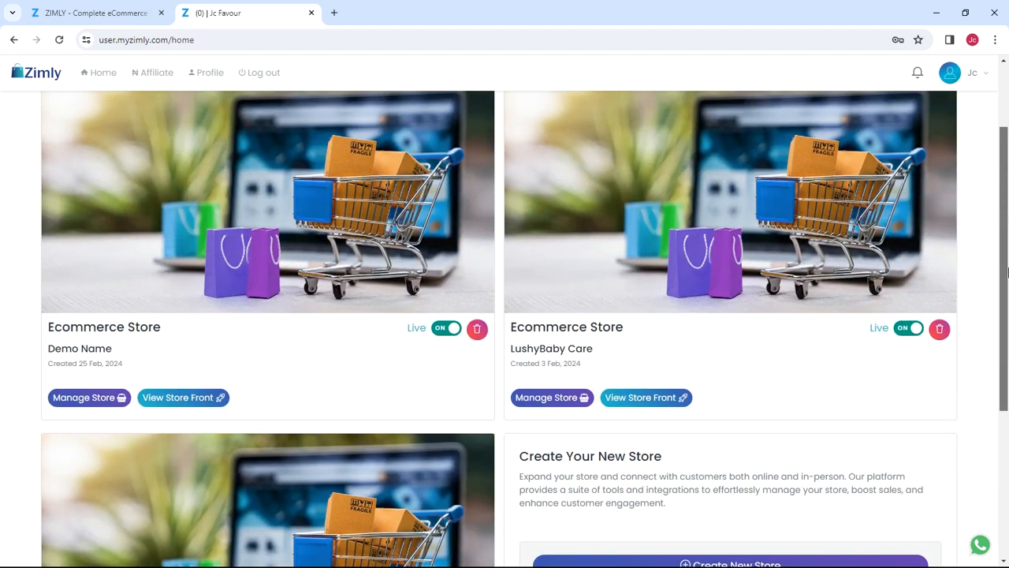
{"action": "left_click_drag", "start_coordinate": [1007, 272], "coordinate": [1005, 228]}
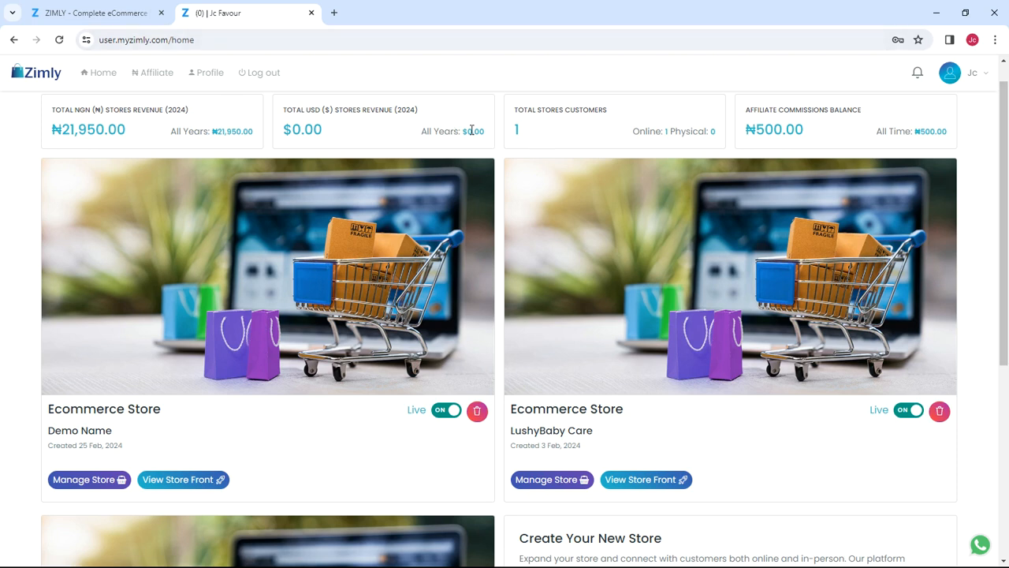
{"action": "scroll", "coordinate": [189, 142], "scroll_direction": "up", "scroll_amount": 1}
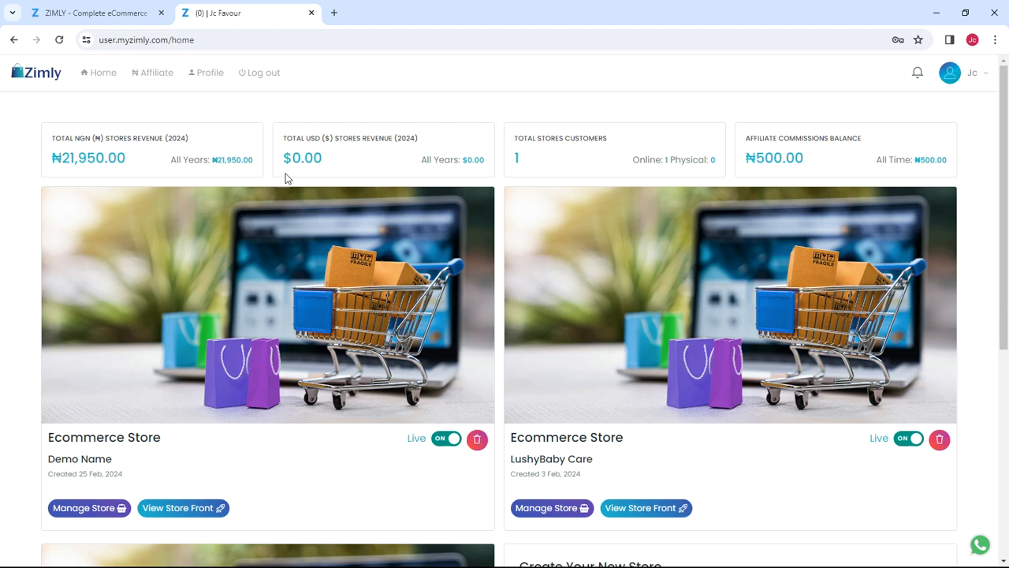
{"action": "left_click", "coordinate": [157, 75]}
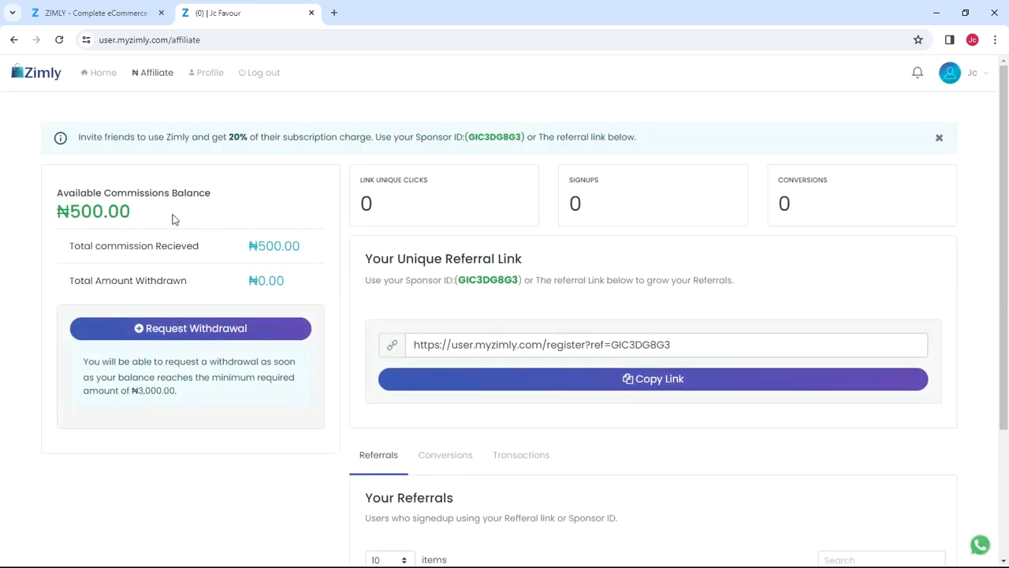
Step: Highlight the ₦500.00 commission balance, deselect it, and return Home to the stores dashboard
{"action": "left_click_drag", "start_coordinate": [132, 213], "coordinate": [82, 210]}
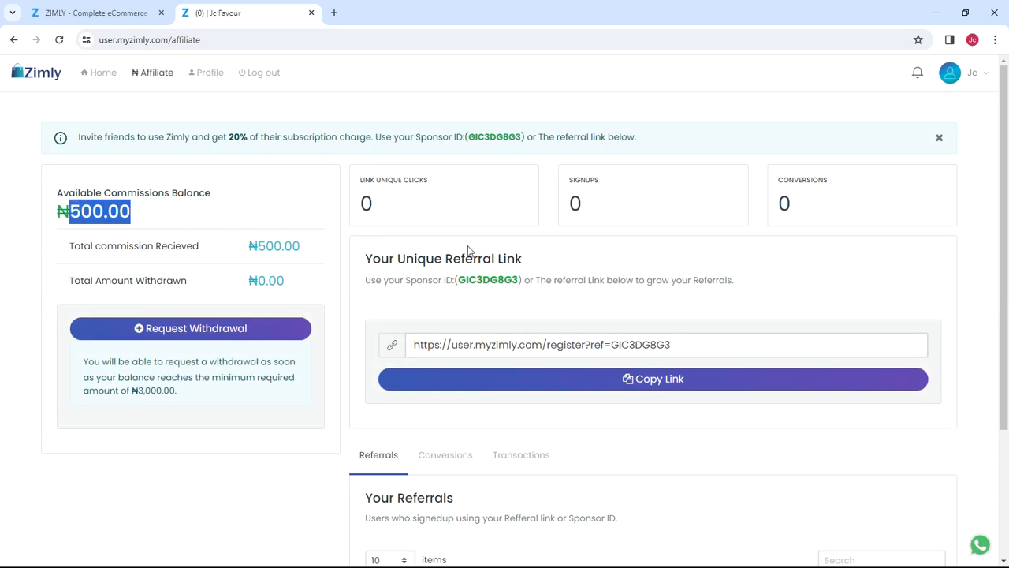
{"action": "left_click", "coordinate": [693, 256]}
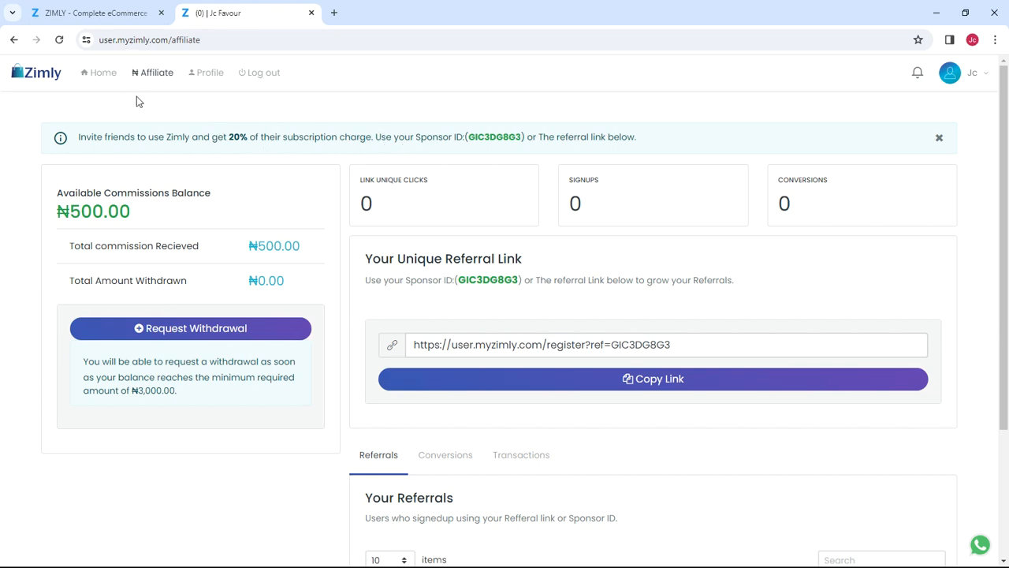
{"action": "left_click", "coordinate": [115, 76]}
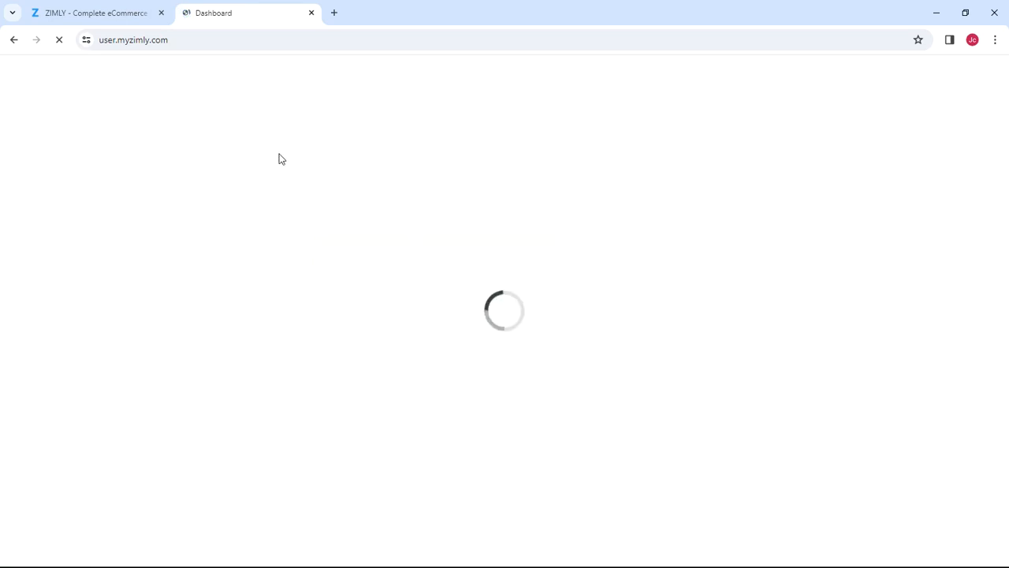
Step: Open Create New Store from the bottom of the dashboard and peek at the Business Size options
{"action": "scroll", "coordinate": [402, 193], "scroll_direction": "down", "scroll_amount": 1}
{"action": "scroll", "coordinate": [407, 203], "scroll_direction": "down", "scroll_amount": 1}
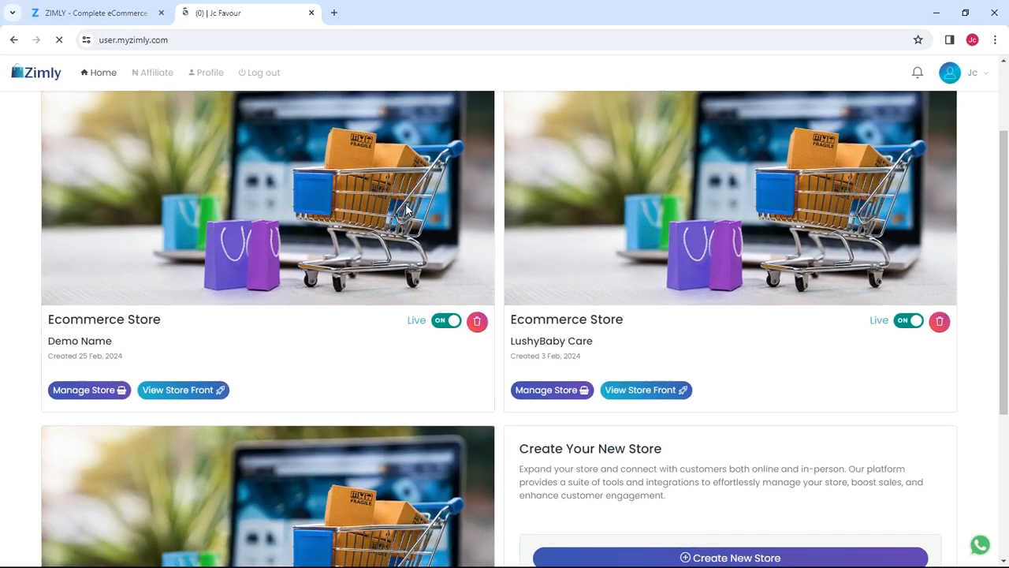
{"action": "scroll", "coordinate": [405, 203], "scroll_direction": "down", "scroll_amount": 2}
{"action": "scroll", "coordinate": [405, 203], "scroll_direction": "down", "scroll_amount": 3}
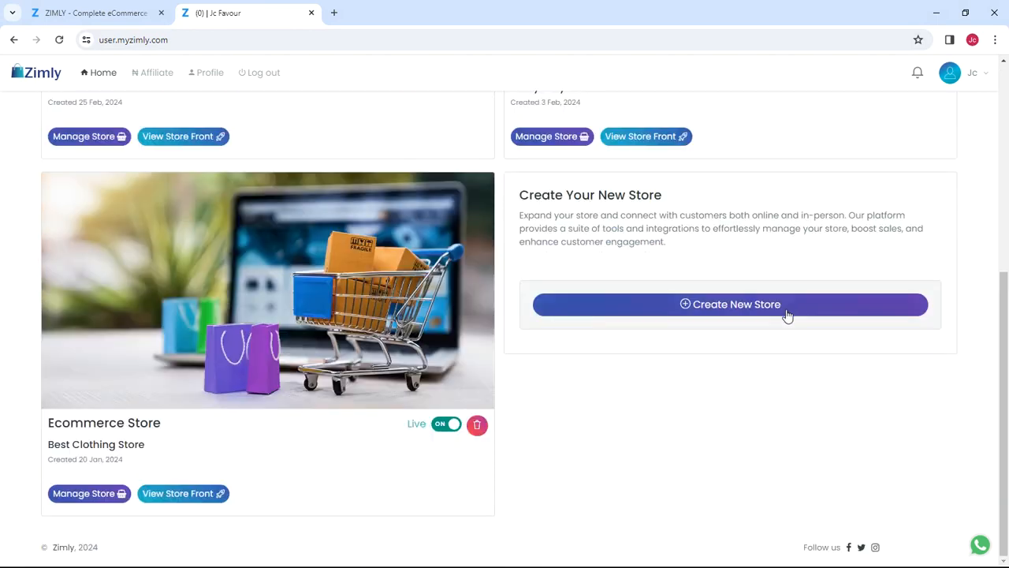
{"action": "left_click", "coordinate": [720, 309]}
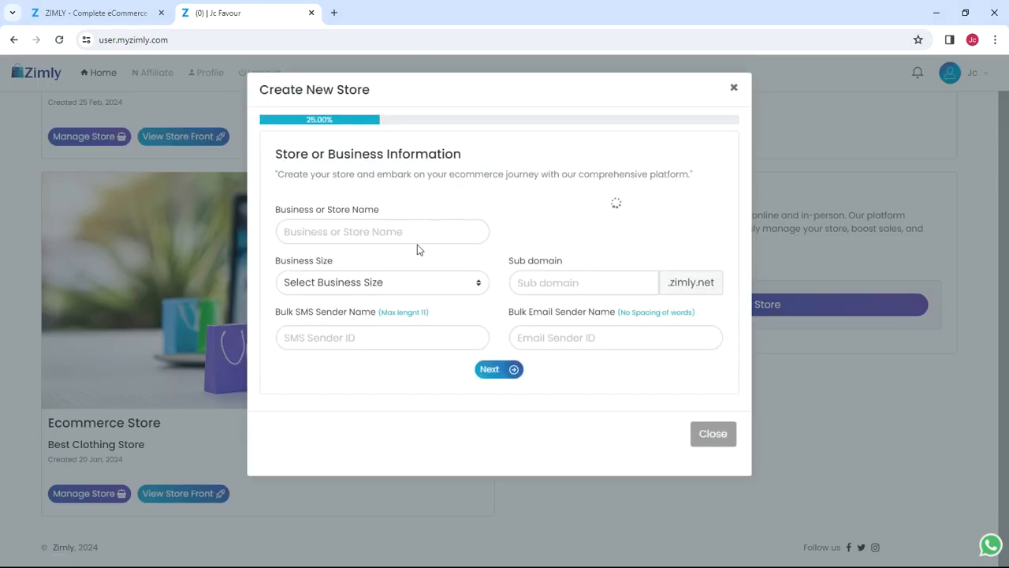
{"action": "left_click", "coordinate": [393, 225]}
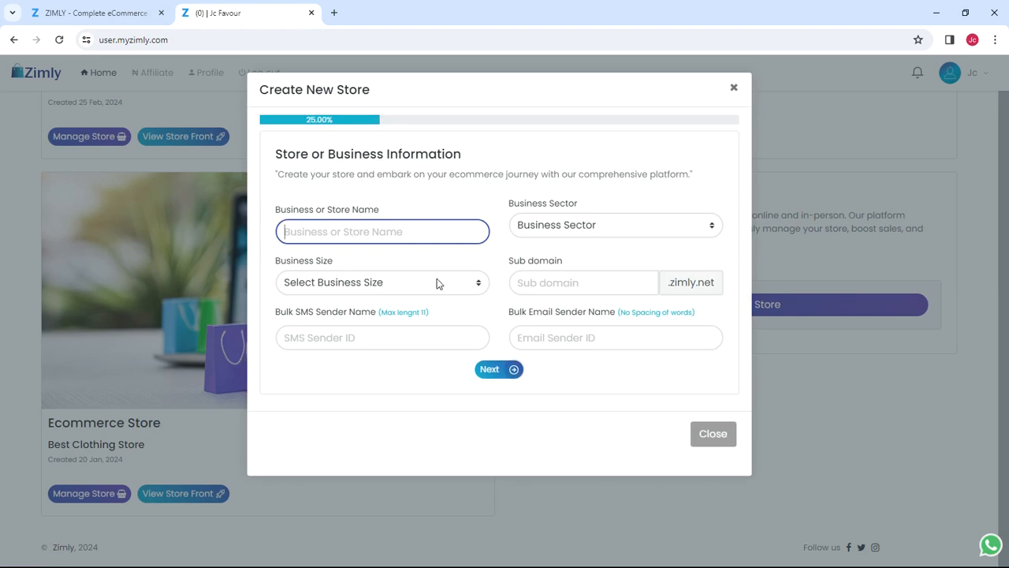
{"action": "left_click", "coordinate": [327, 288]}
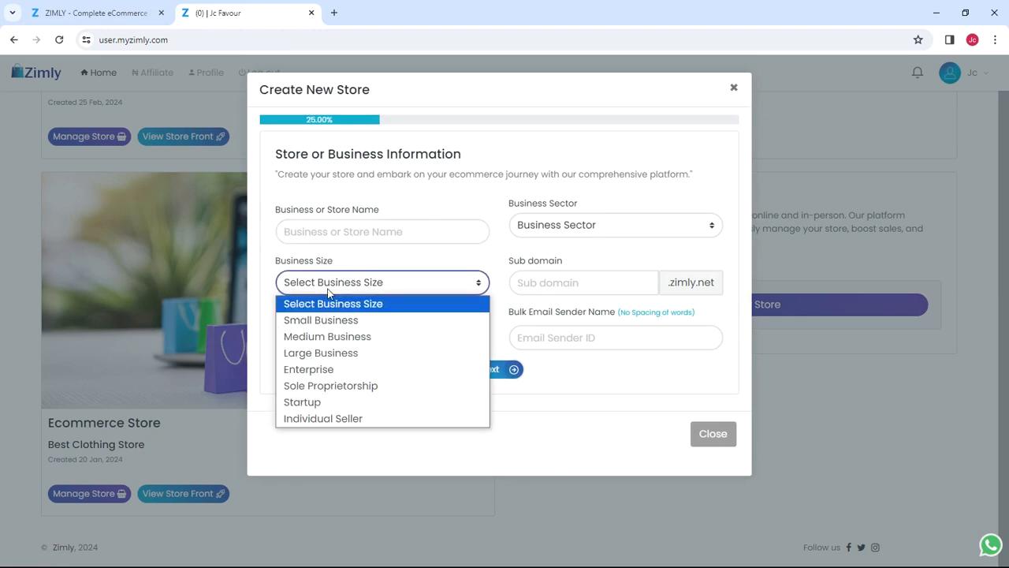
{"action": "left_click", "coordinate": [333, 233]}
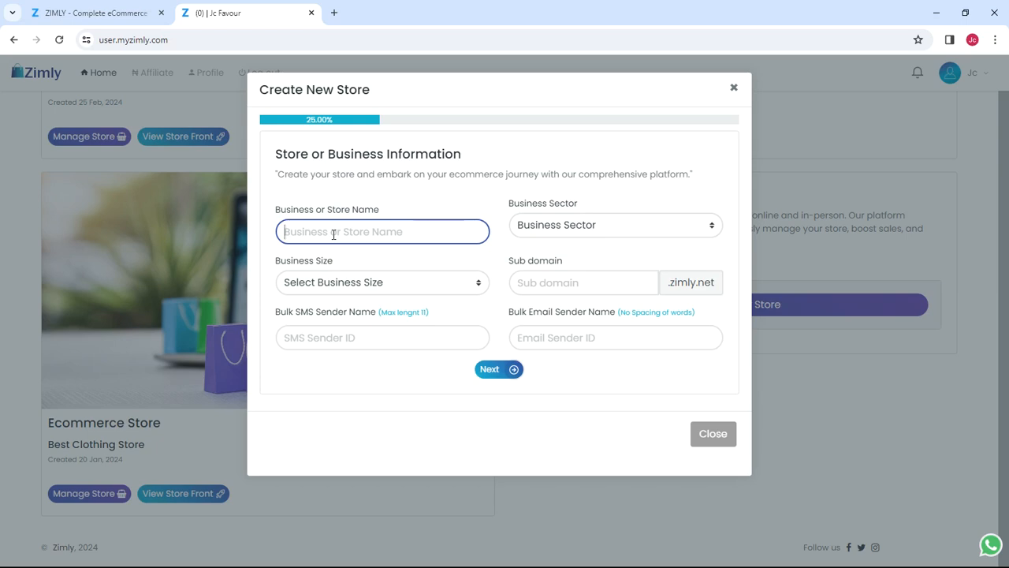
Step: Name the store 'Jc Electronics' and choose Medium Business as its business size
{"action": "type", "text": "Jc Electronics"}
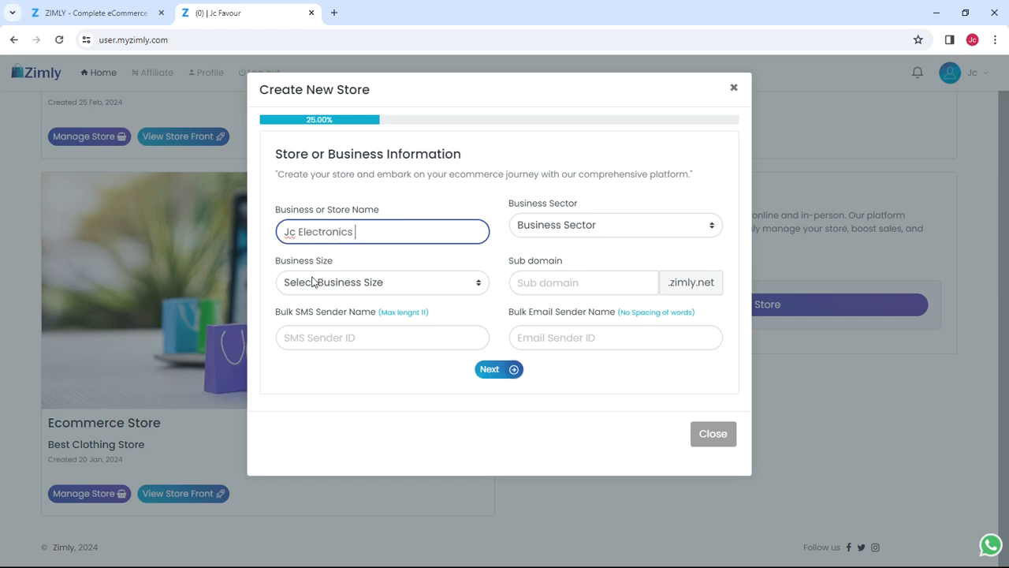
{"action": "left_click", "coordinate": [317, 282]}
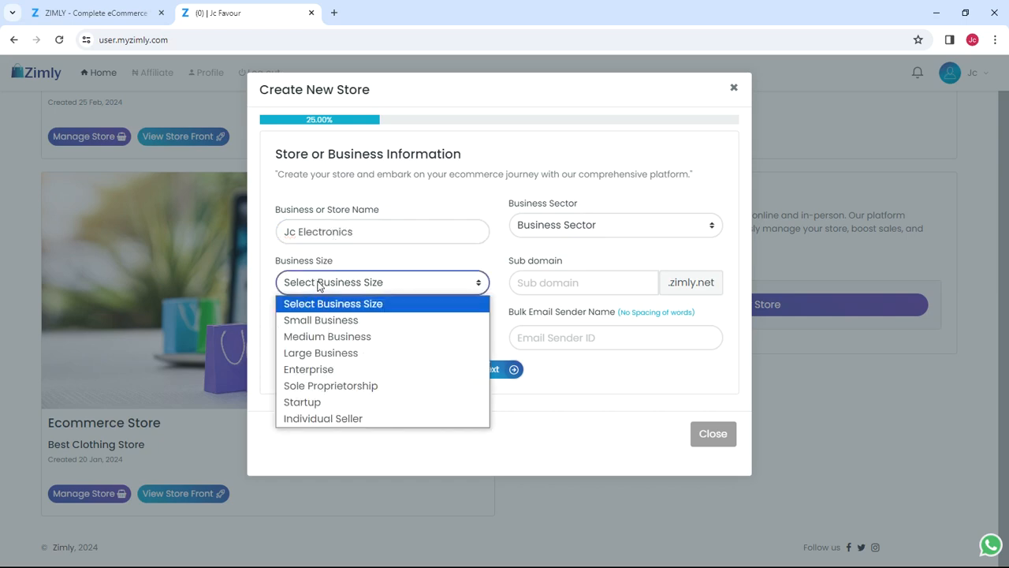
{"action": "left_click", "coordinate": [335, 336]}
{"action": "left_click", "coordinate": [331, 337]}
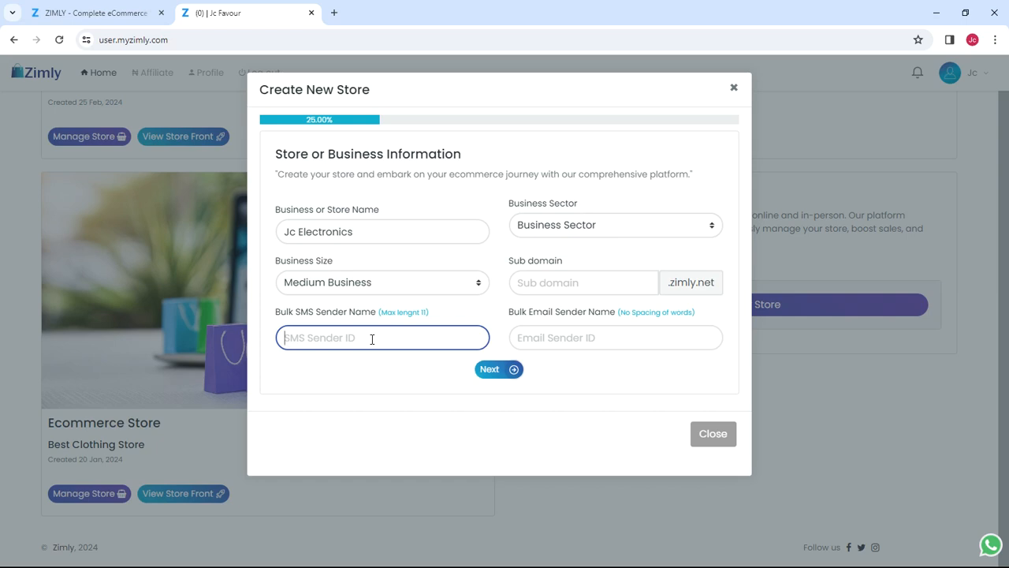
Step: Enter 'JcStore' as the Bulk SMS sender name and select the Electronics and Gadgets sector
{"action": "type", "text": "JcStore"}
{"action": "left_click", "coordinate": [535, 228]}
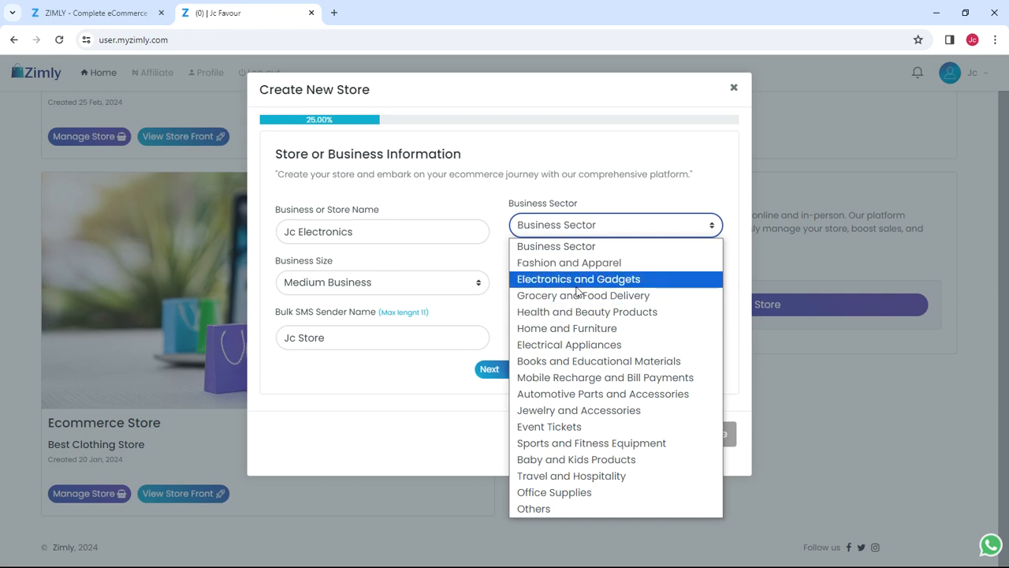
{"action": "left_click", "coordinate": [578, 281]}
{"action": "left_click", "coordinate": [562, 284]}
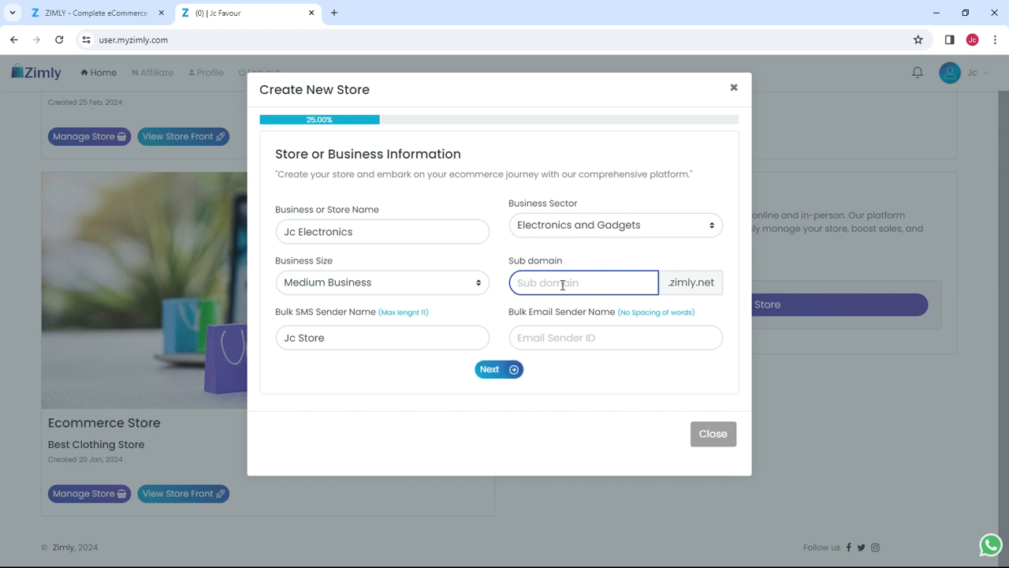
Step: Enter 'jcstore' in the Sub domain field of the new-store form
{"action": "type", "text": "jcstore"}
Step: Move to the Bulk Email Sender Name field so jcstore.zimly.net shows as available
{"action": "left_click", "coordinate": [624, 332]}
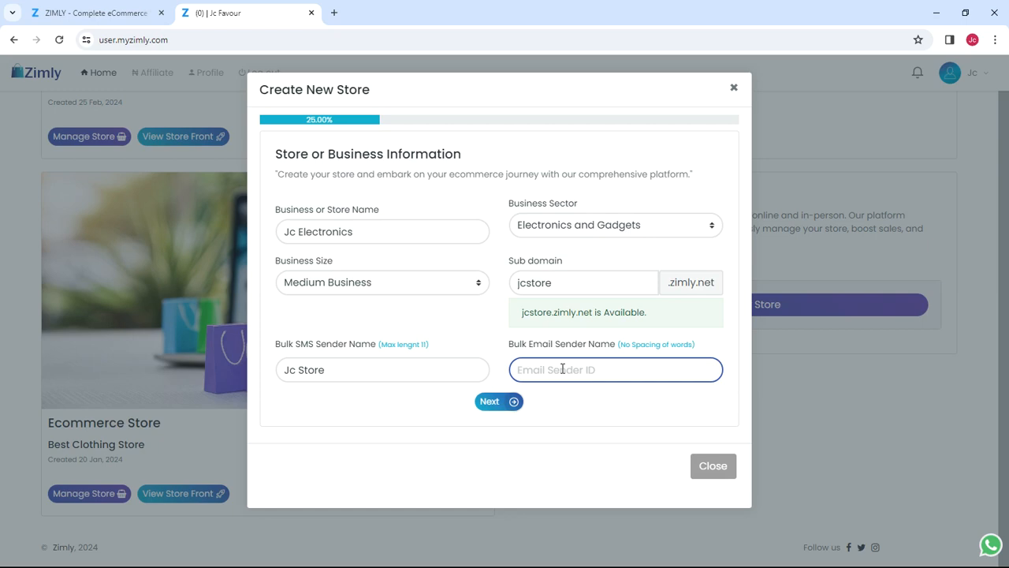
Step: Enter 'JcStore' as the store's bulk email sender ID
{"action": "type", "text": "Jc"}
{"action": "type", "text": "Store"}
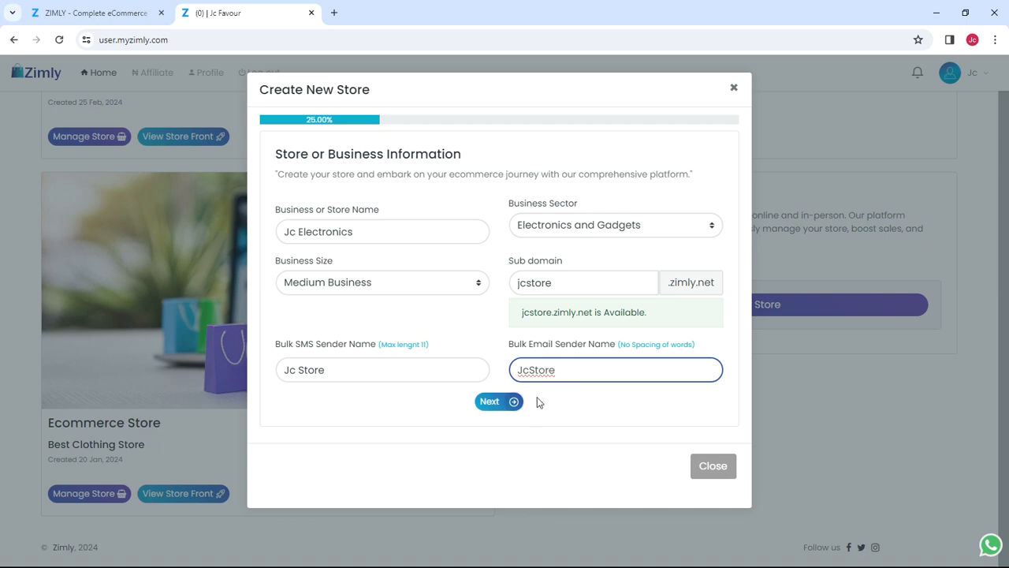
Step: Move on to the payment step and choose NGN (₦) as the store currency
{"action": "left_click", "coordinate": [498, 403]}
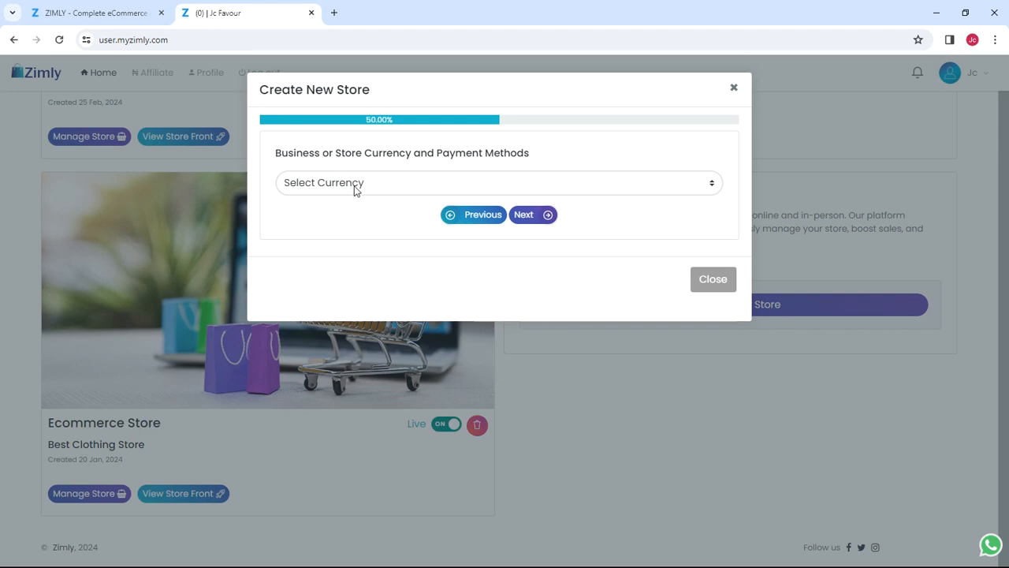
{"action": "left_click", "coordinate": [355, 188]}
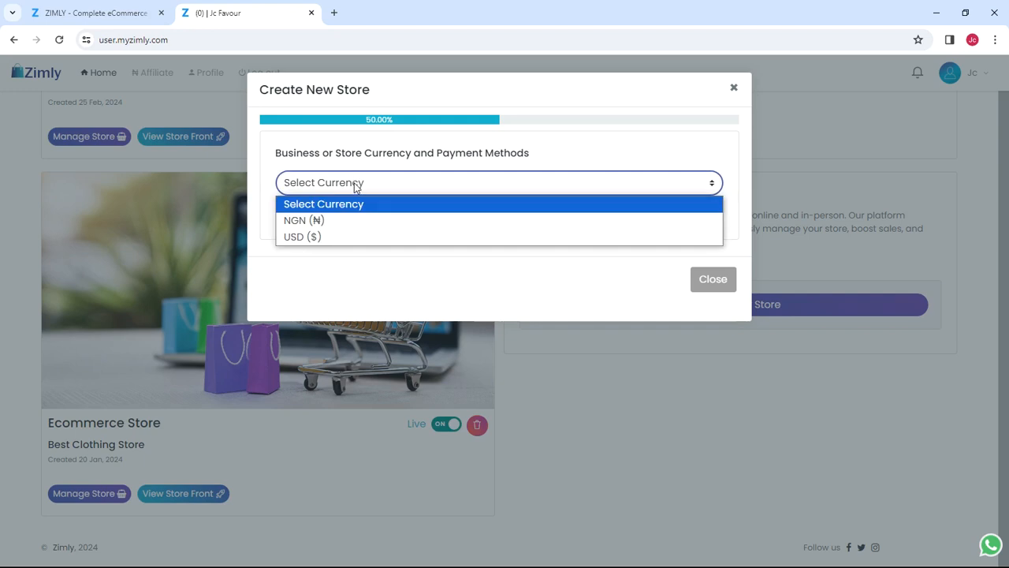
{"action": "left_click", "coordinate": [356, 218]}
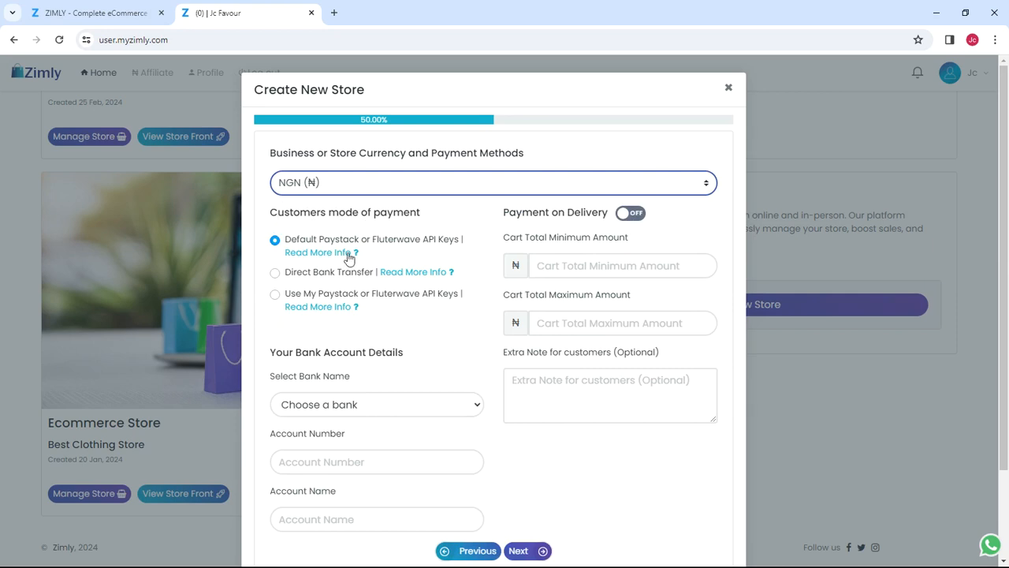
{"action": "mouse_move", "coordinate": [298, 261]}
Step: Use the store's own API keys and pick Flutterwave instead of Paystack as the gateway
{"action": "left_click", "coordinate": [333, 298]}
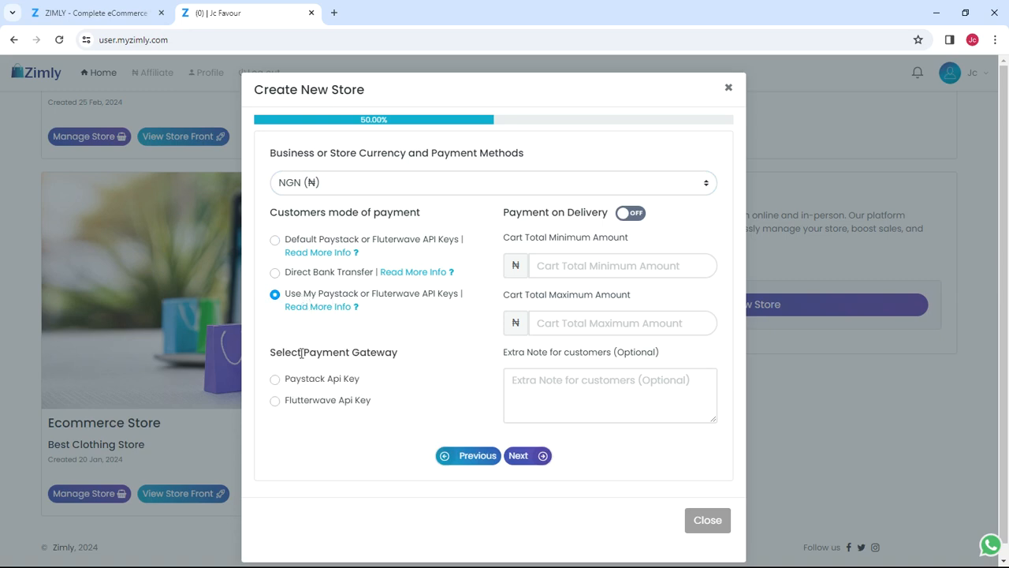
{"action": "left_click", "coordinate": [293, 383]}
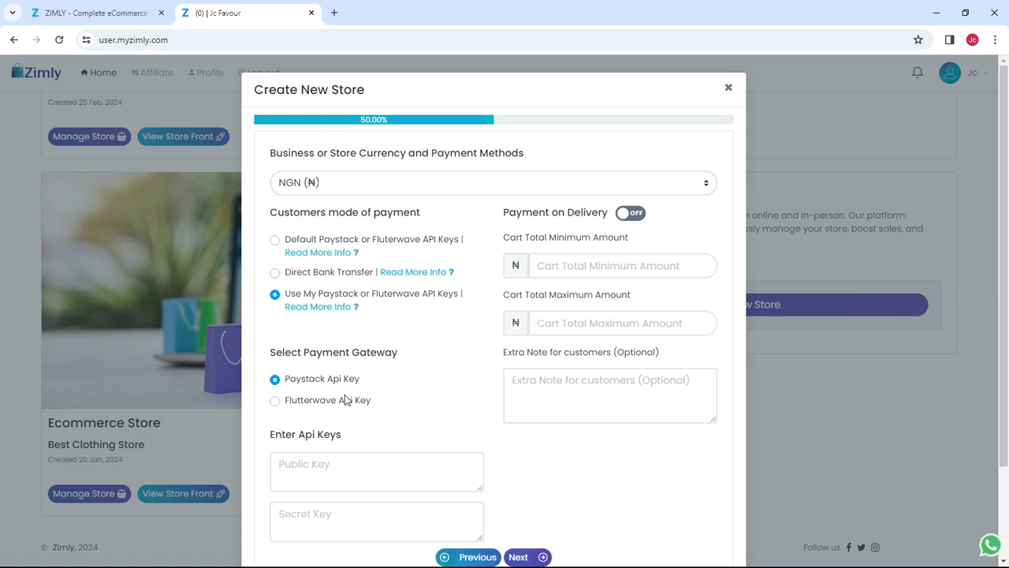
{"action": "scroll", "coordinate": [346, 394], "scroll_direction": "down", "scroll_amount": 1}
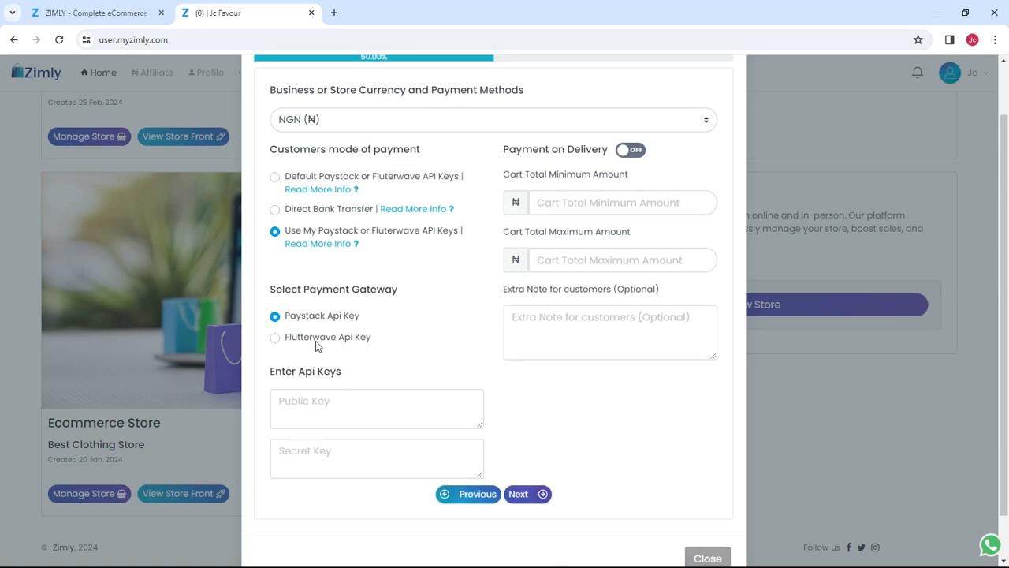
{"action": "left_click", "coordinate": [316, 342]}
{"action": "scroll", "coordinate": [312, 303], "scroll_direction": "down", "scroll_amount": 2}
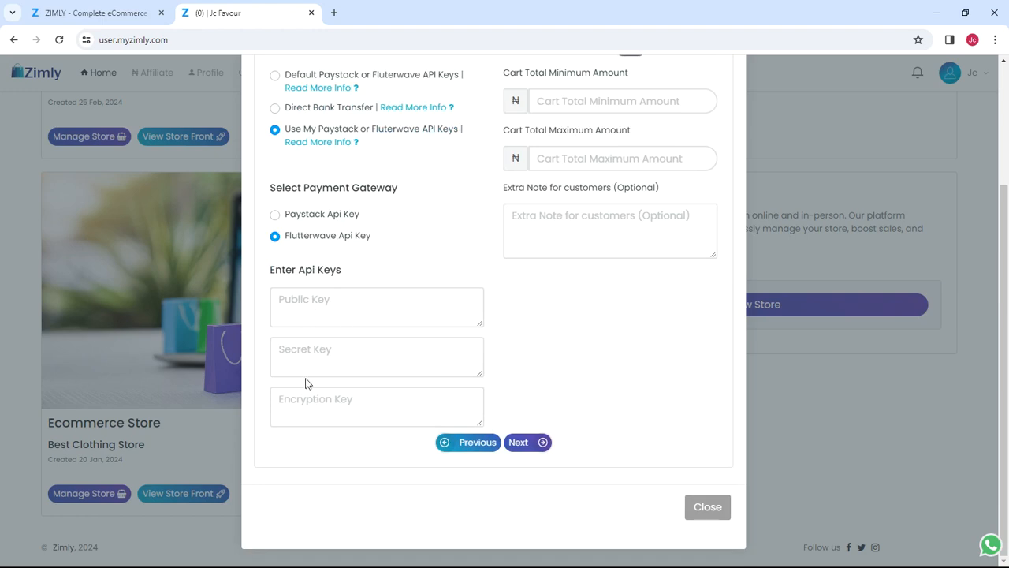
{"action": "scroll", "coordinate": [347, 368], "scroll_direction": "up", "scroll_amount": 2}
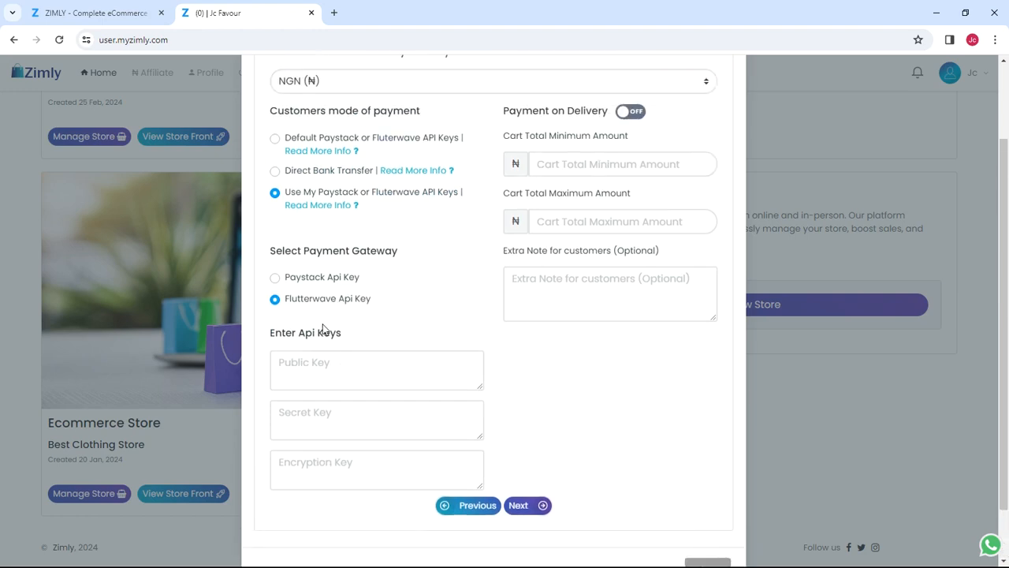
{"action": "scroll", "coordinate": [326, 340], "scroll_direction": "up", "scroll_amount": 1}
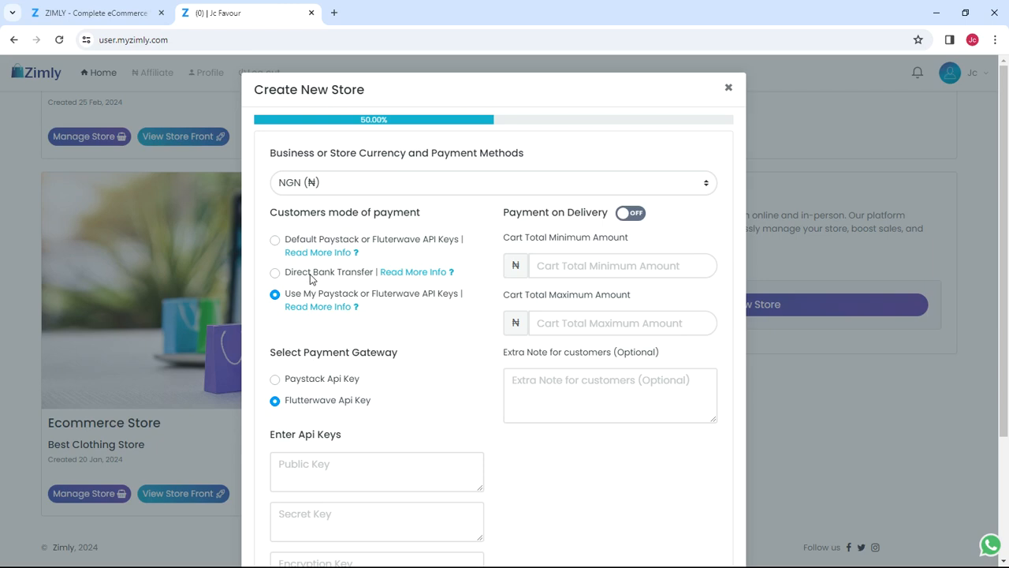
Step: Try direct bank transfer, then settle on the default Paystack or Flutterwave API keys
{"action": "left_click", "coordinate": [306, 242]}
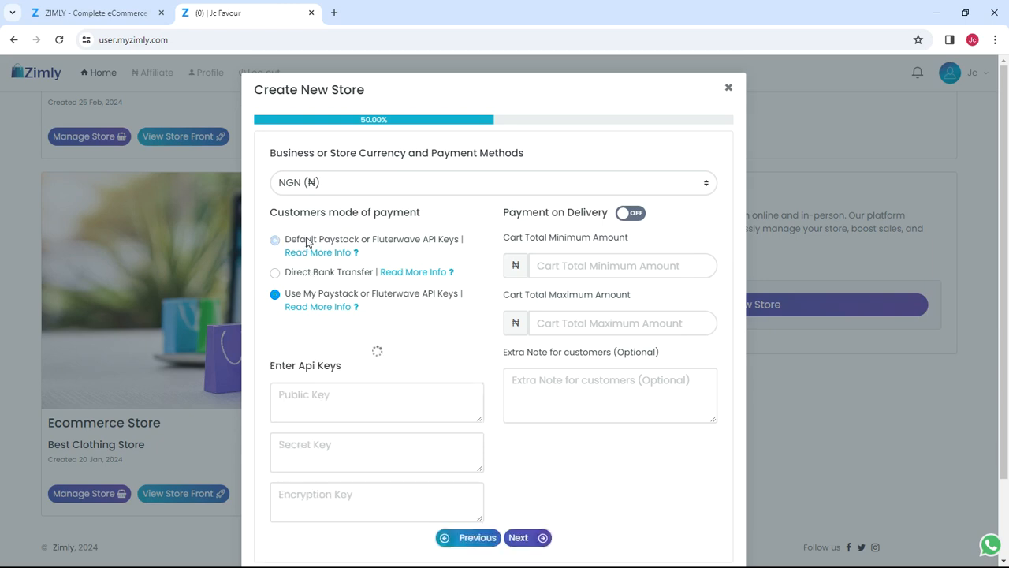
{"action": "left_click", "coordinate": [305, 273]}
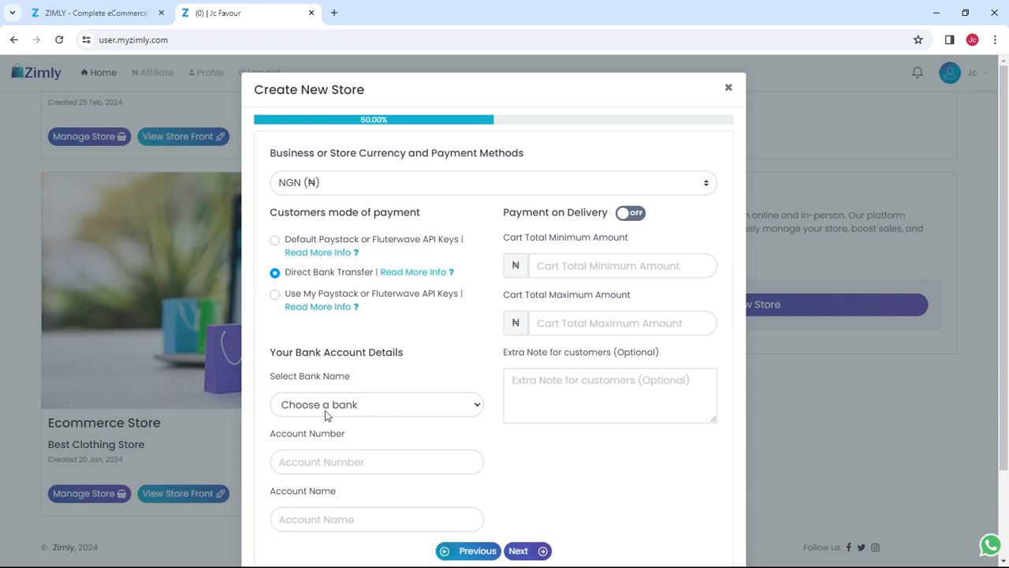
{"action": "scroll", "coordinate": [325, 410], "scroll_direction": "down", "scroll_amount": 2}
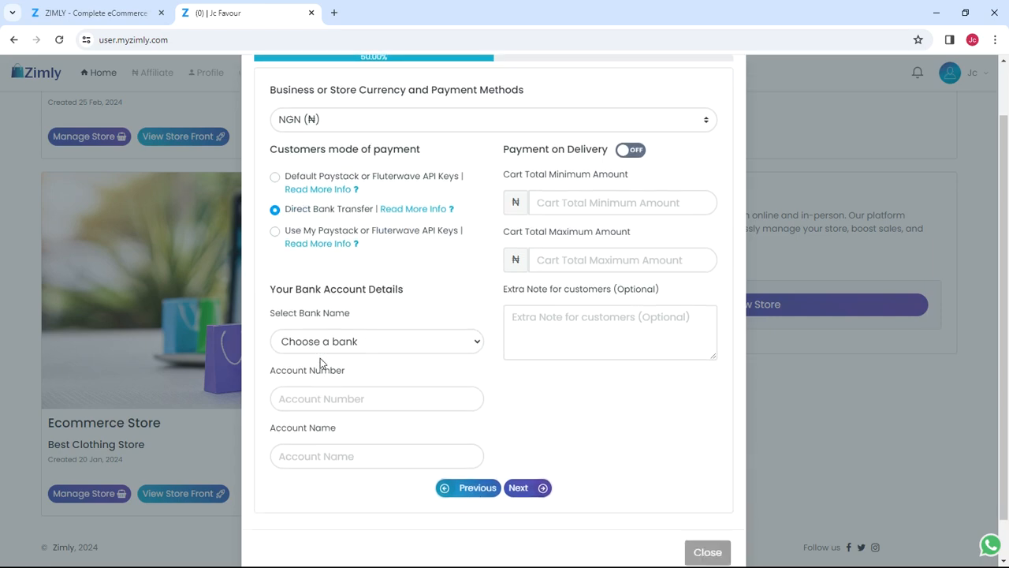
{"action": "left_click", "coordinate": [330, 341]}
{"action": "scroll", "coordinate": [442, 399], "scroll_direction": "up", "scroll_amount": 2}
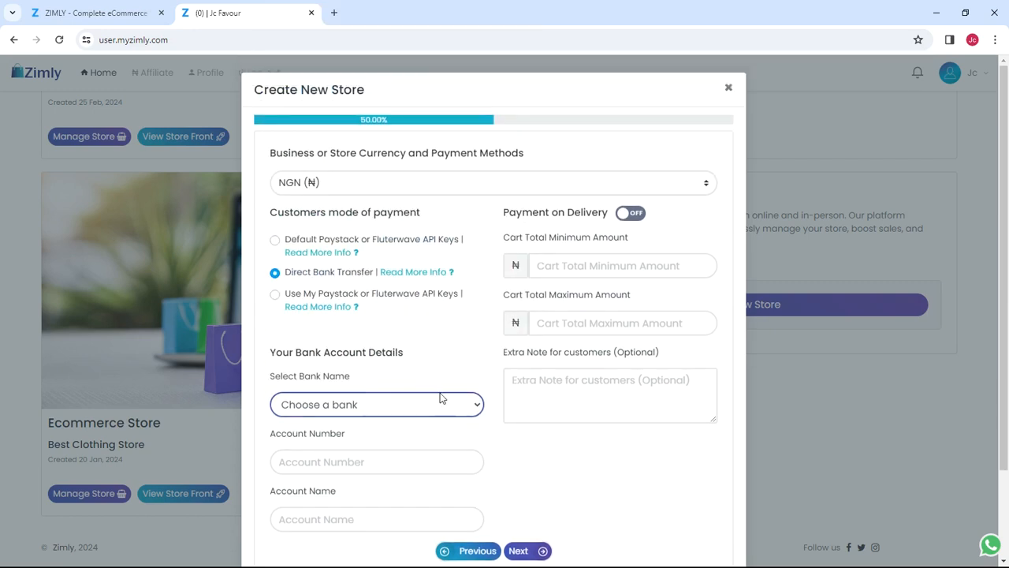
{"action": "left_click", "coordinate": [361, 462]}
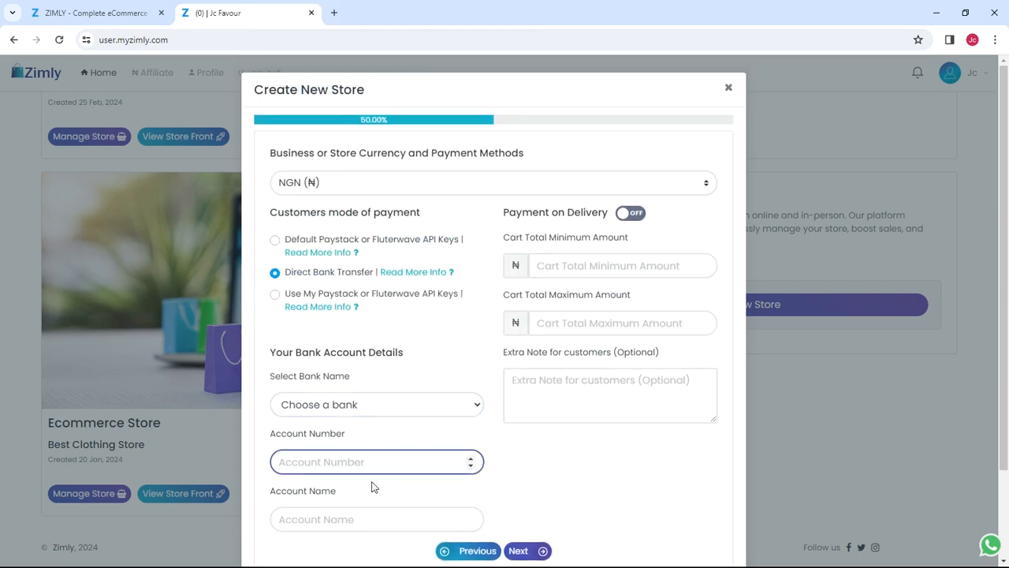
{"action": "scroll", "coordinate": [373, 486], "scroll_direction": "down", "scroll_amount": 2}
{"action": "left_click", "coordinate": [368, 455]}
{"action": "left_click", "coordinate": [610, 399]}
{"action": "scroll", "coordinate": [561, 389], "scroll_direction": "up", "scroll_amount": 2}
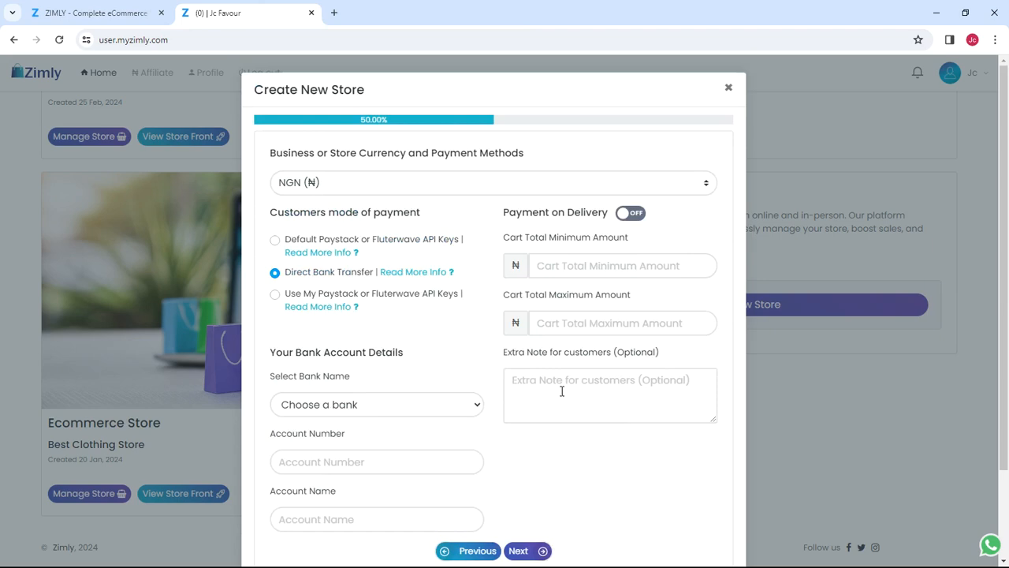
{"action": "left_click", "coordinate": [375, 241]}
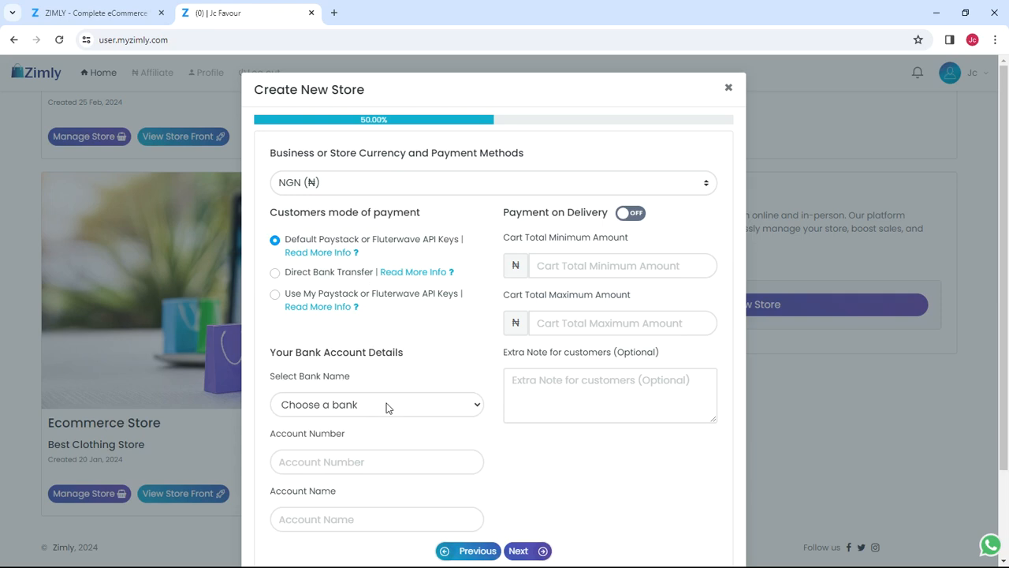
{"action": "scroll", "coordinate": [386, 406], "scroll_direction": "down", "scroll_amount": 1}
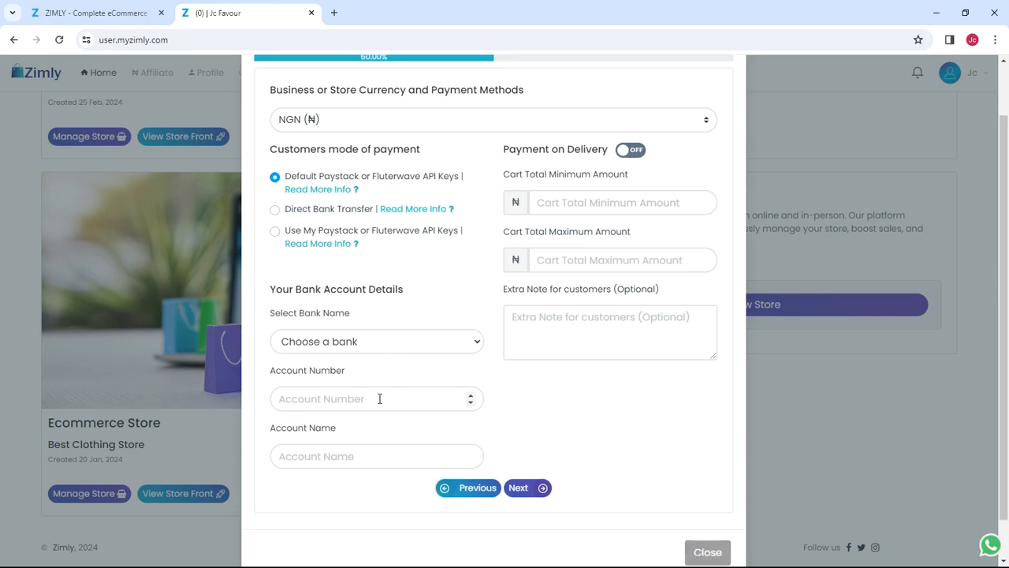
{"action": "left_click", "coordinate": [374, 348]}
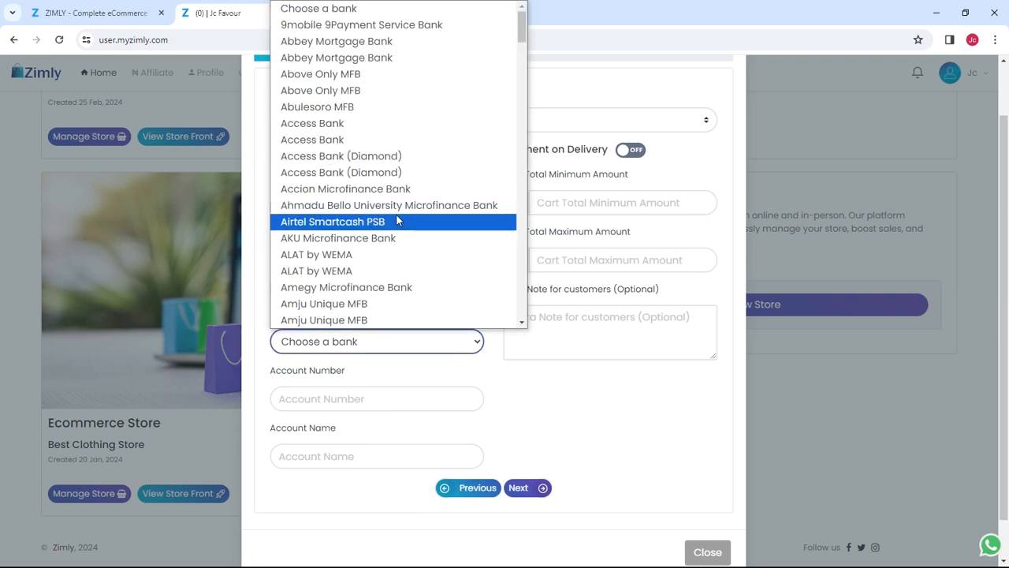
{"action": "left_click", "coordinate": [386, 26]}
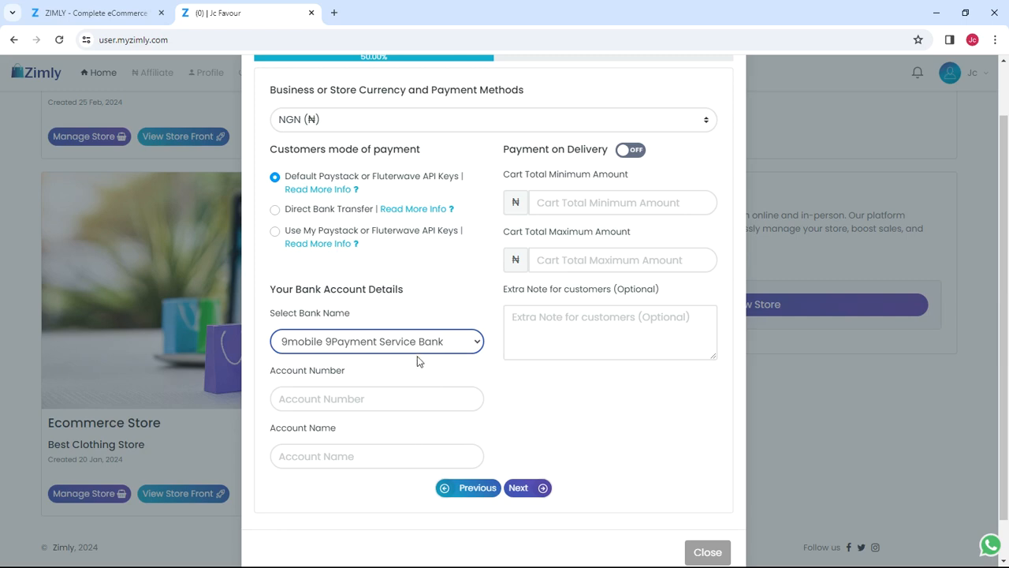
{"action": "left_click", "coordinate": [550, 410]}
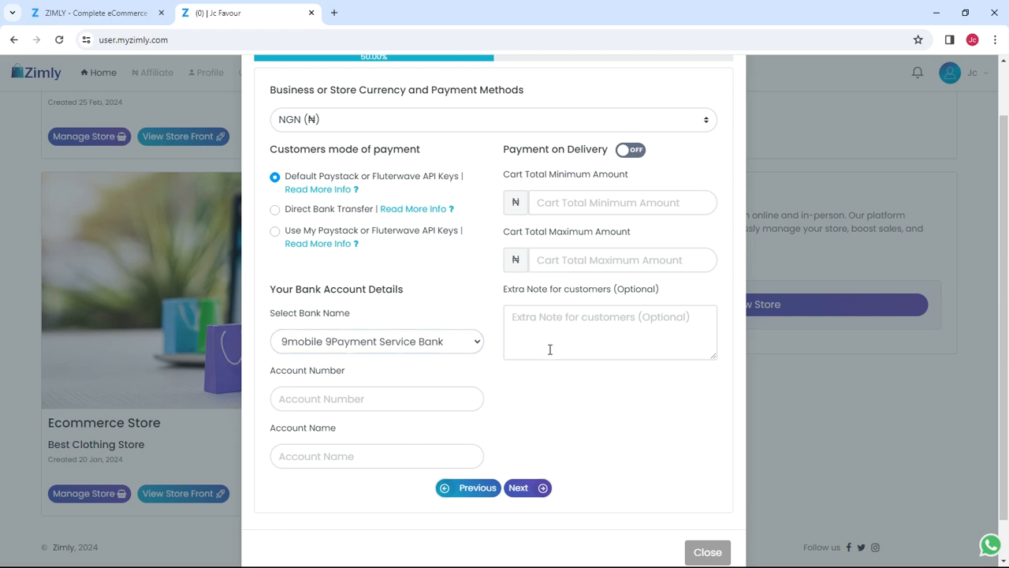
{"action": "scroll", "coordinate": [416, 248], "scroll_direction": "up", "scroll_amount": 1}
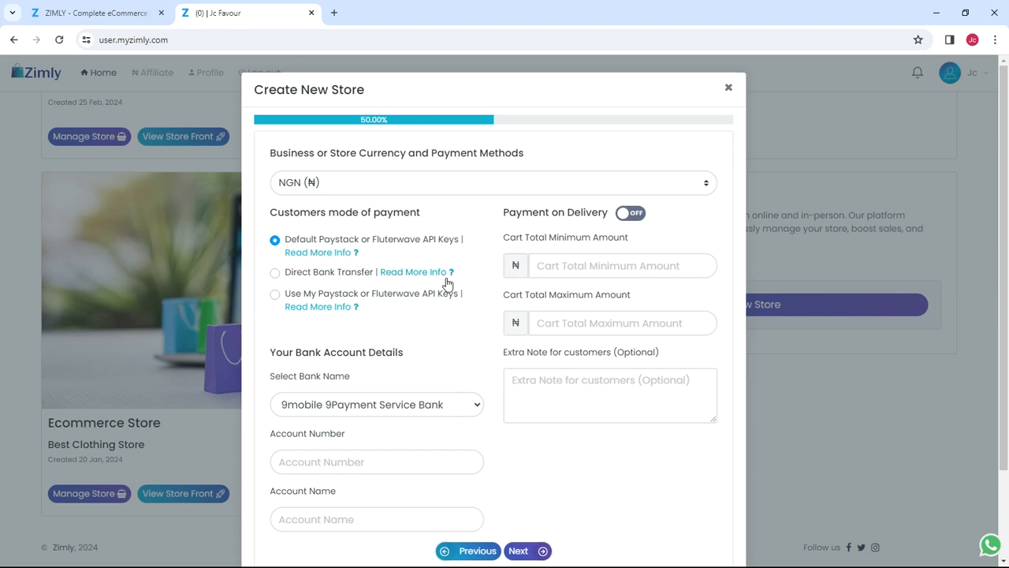
{"action": "scroll", "coordinate": [400, 294], "scroll_direction": "down", "scroll_amount": 1}
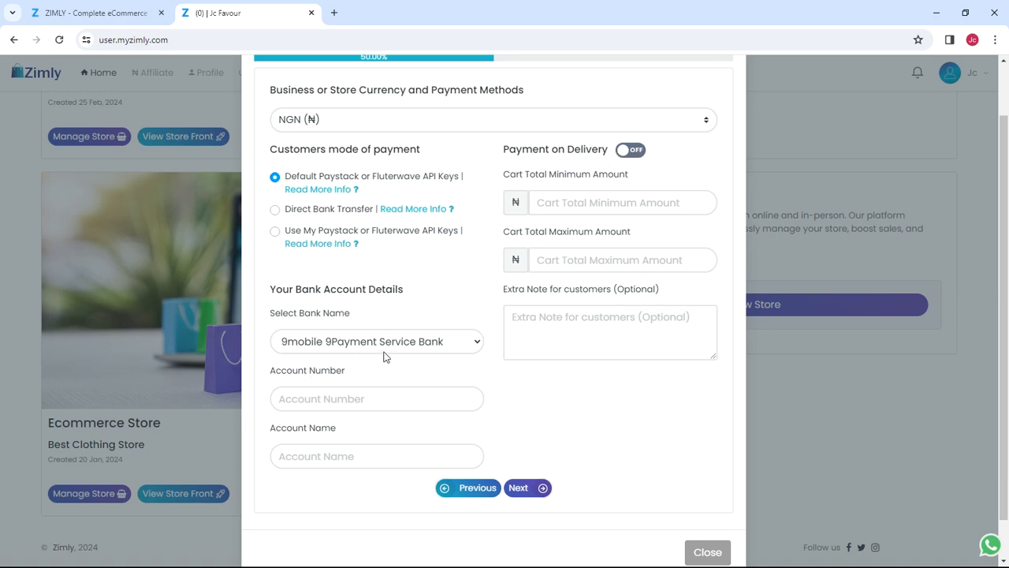
{"action": "left_click", "coordinate": [593, 202]}
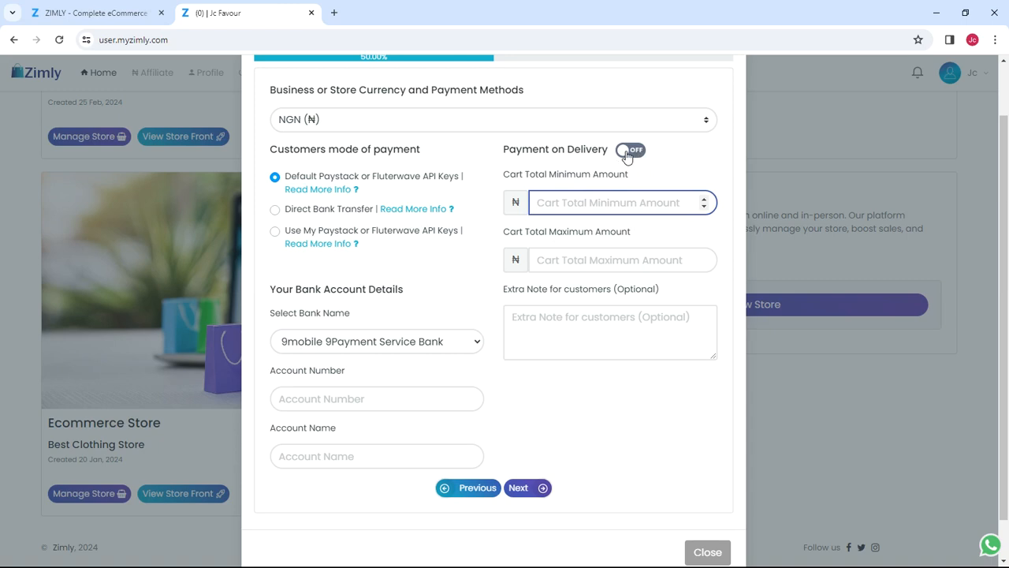
{"action": "left_click", "coordinate": [610, 260]}
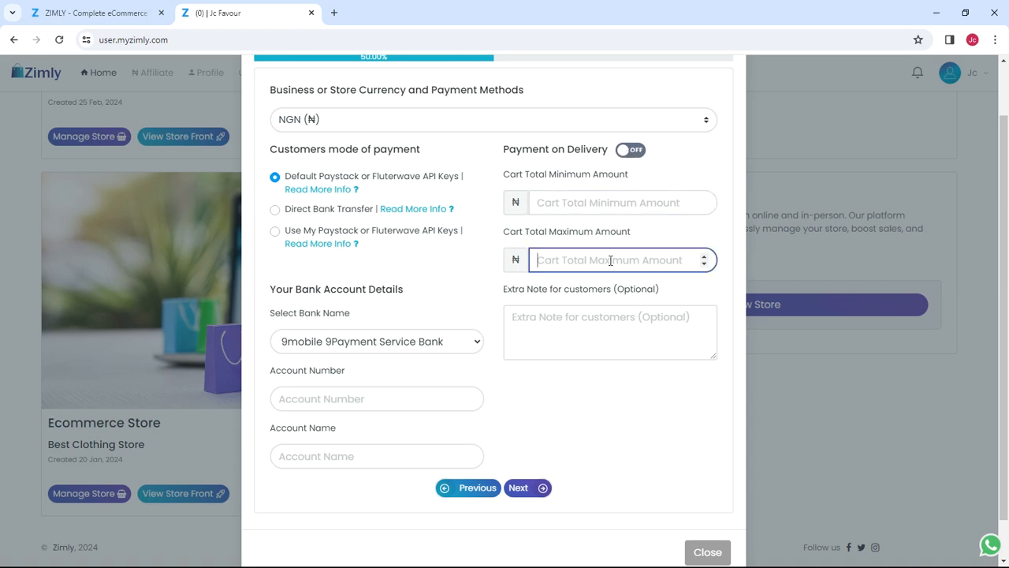
{"action": "left_click", "coordinate": [595, 206]}
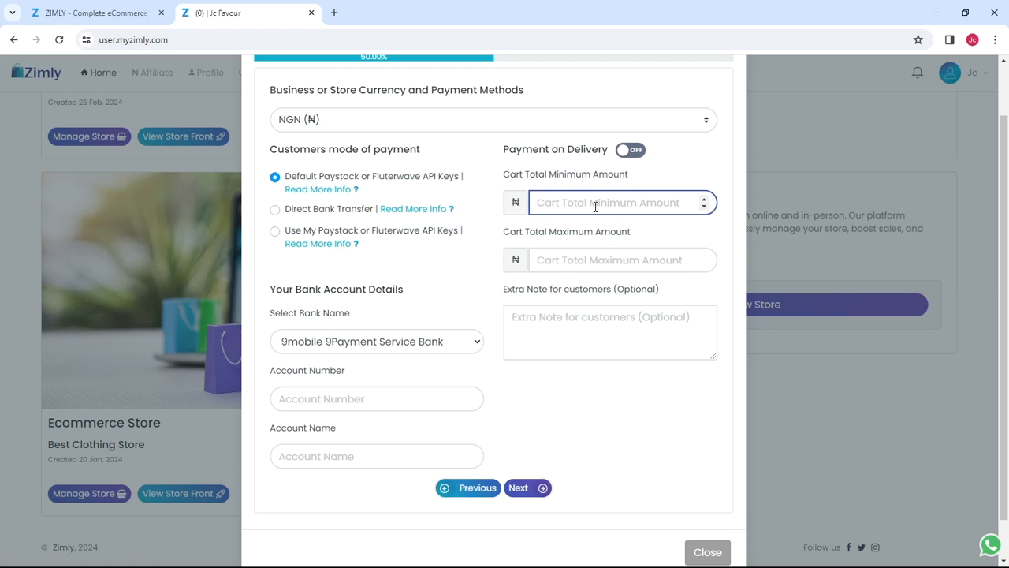
{"action": "type", "text": "50000"}
{"action": "key", "text": "BackSpace"}
{"action": "left_click", "coordinate": [617, 260]}
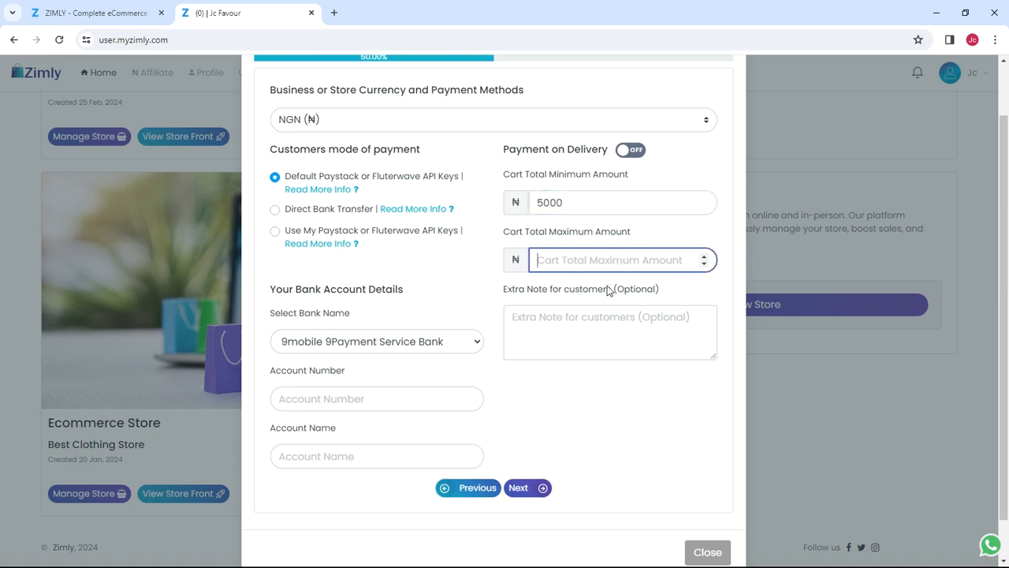
{"action": "left_click_drag", "start_coordinate": [604, 201], "coordinate": [514, 198]}
{"action": "key", "text": "BackSpace"}
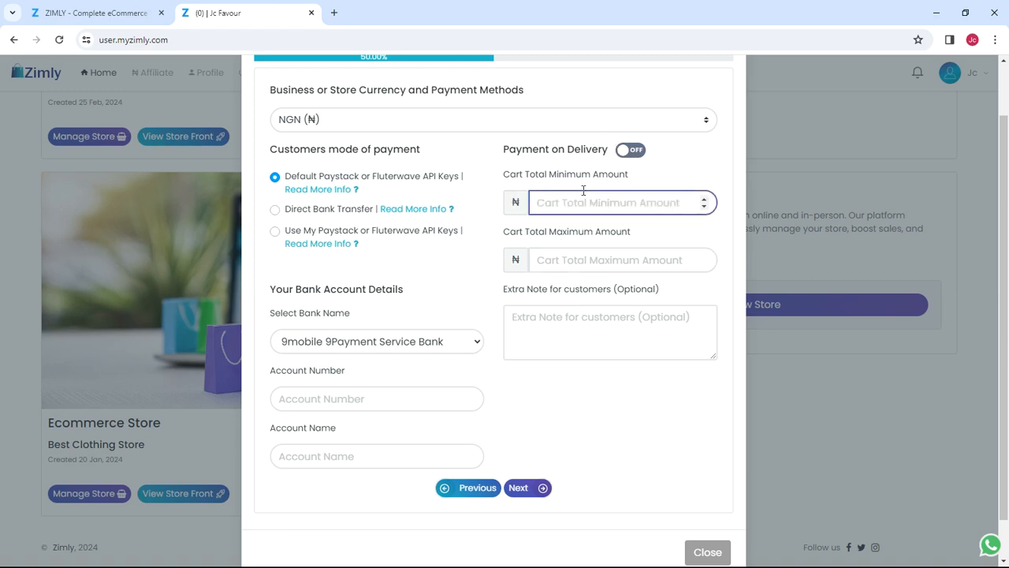
{"action": "left_click", "coordinate": [638, 150]}
{"action": "left_click", "coordinate": [638, 152]}
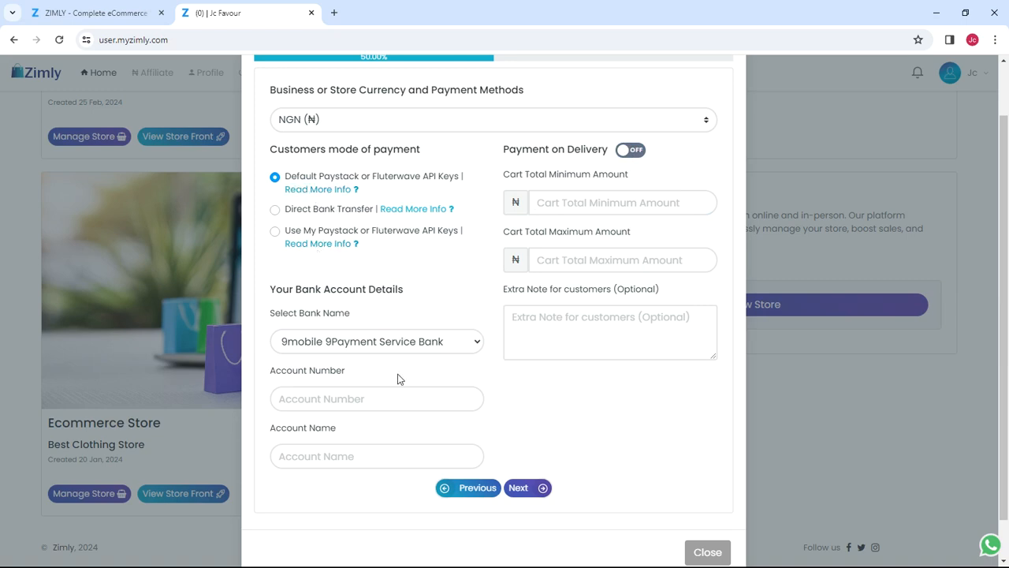
Step: Pick Access Bank, enter the payout account number, leave Account Name blank, and continue
{"action": "left_click", "coordinate": [402, 345]}
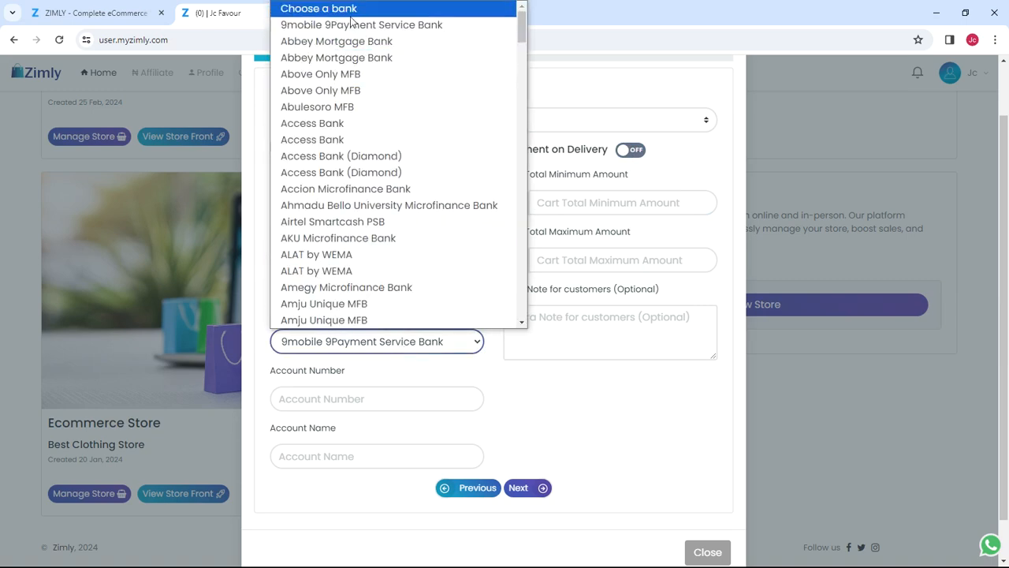
{"action": "left_click", "coordinate": [393, 140]}
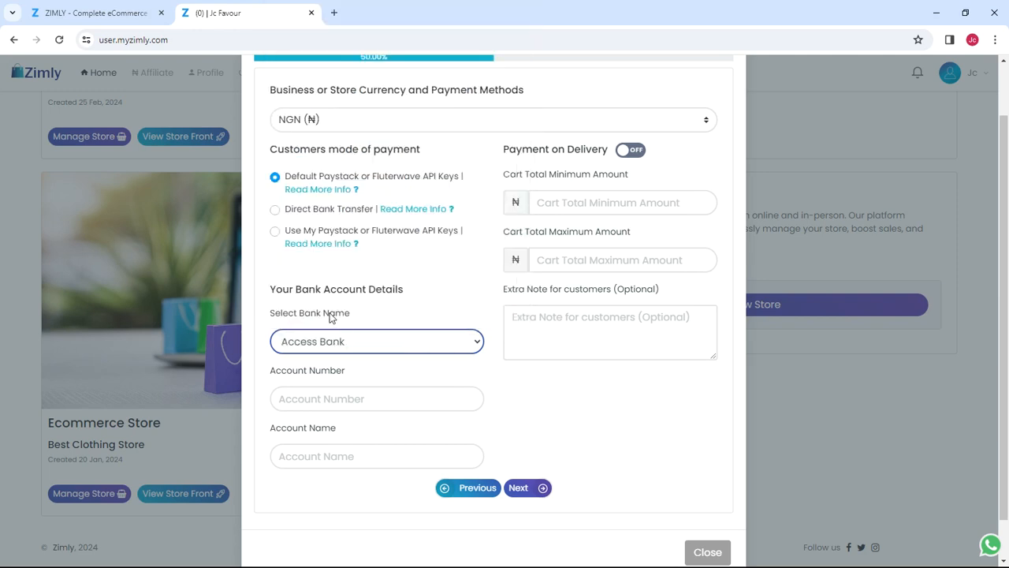
{"action": "left_click", "coordinate": [365, 398]}
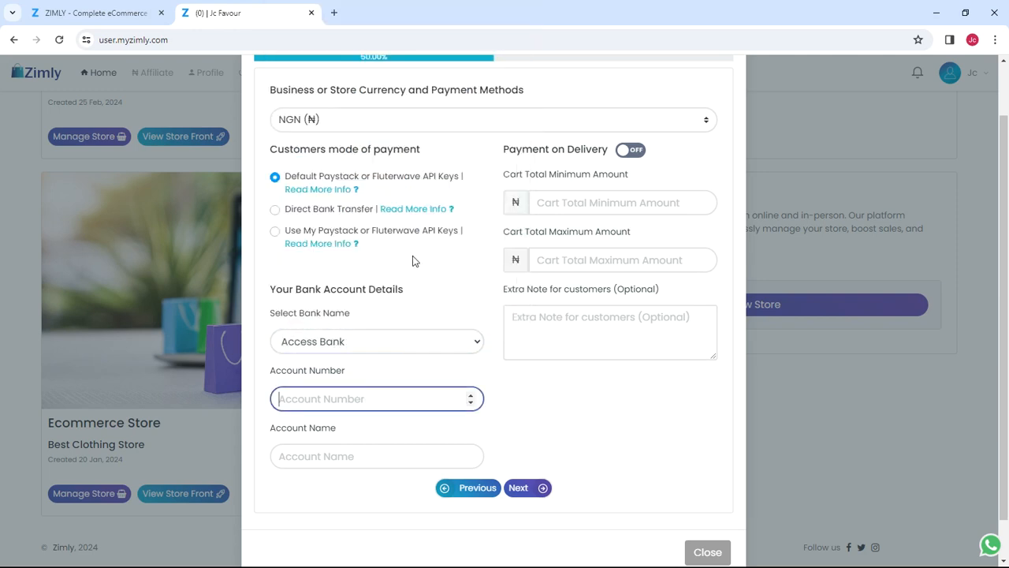
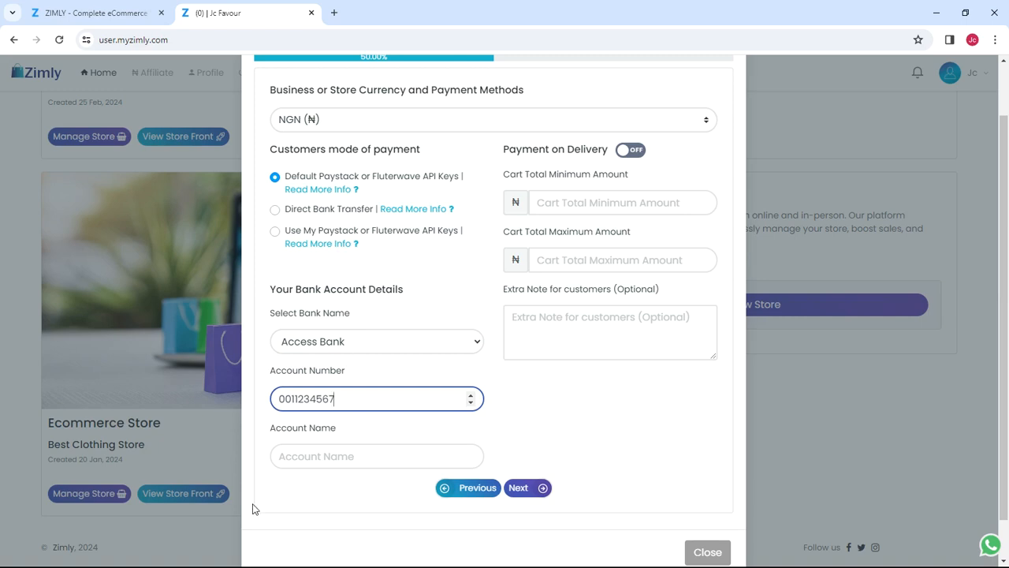
{"action": "left_click", "coordinate": [294, 466]}
{"action": "type", "text": "Demo"}
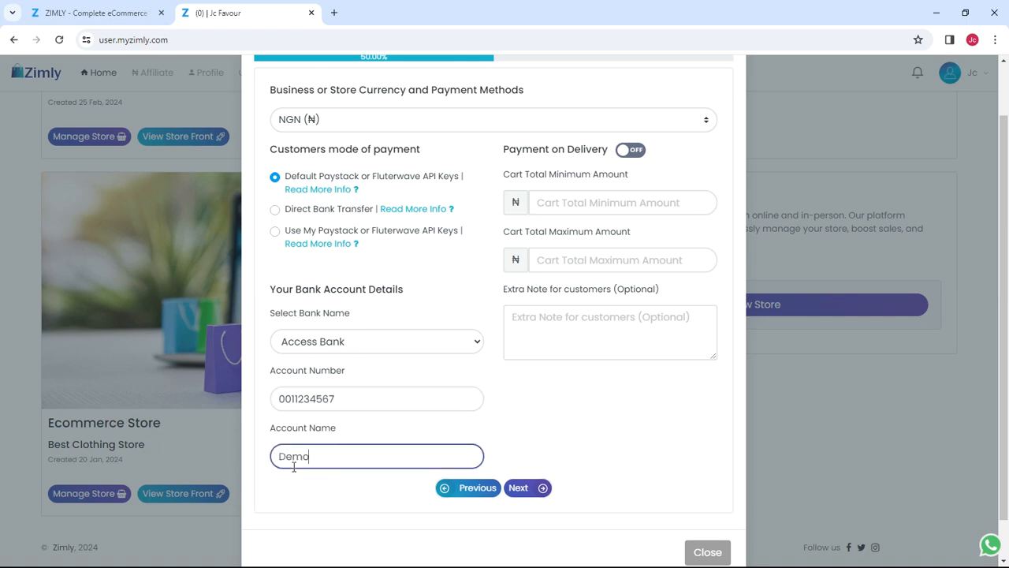
{"action": "key", "text": "ctrl+a"}
{"action": "key", "text": "BackSpace"}
{"action": "left_click", "coordinate": [537, 488]}
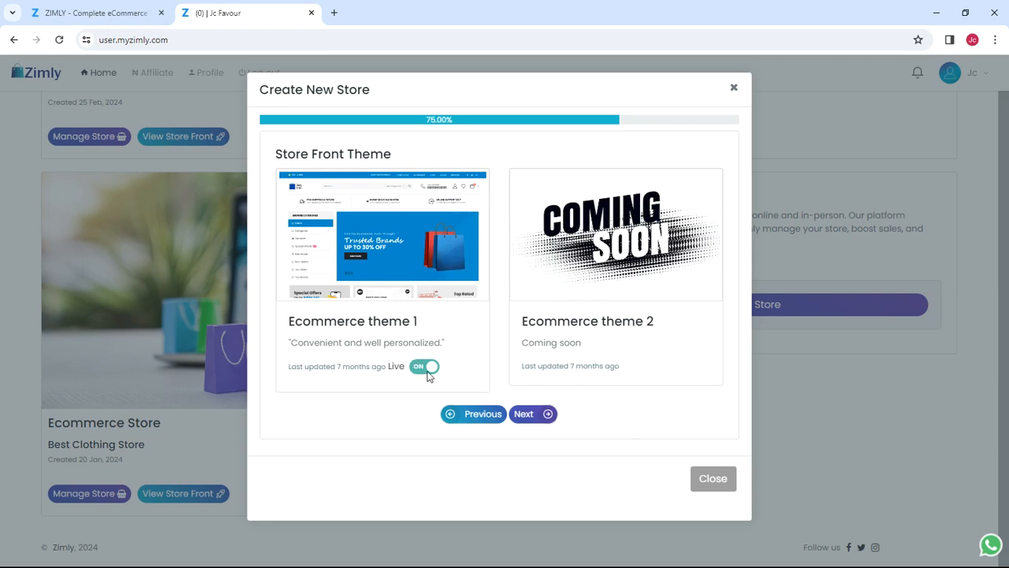
Step: Keep Ecommerce theme 1 and proceed to the Subscription Plan step
{"action": "left_click", "coordinate": [536, 412]}
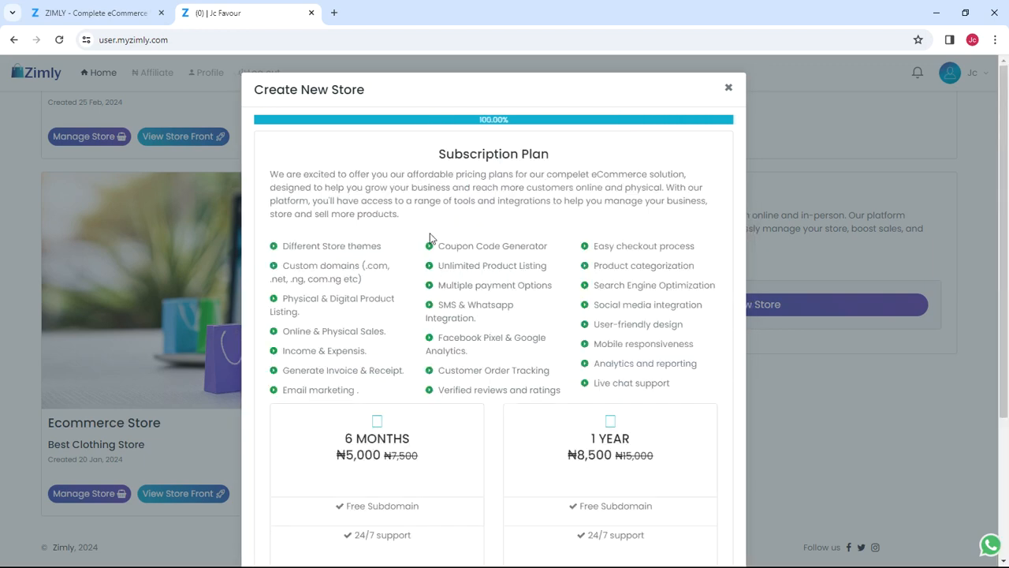
Step: Scroll through the 6 MONTHS ₦5,000 and 1 YEAR ₦8,500 subscription plans
{"action": "scroll", "coordinate": [429, 233], "scroll_direction": "down", "scroll_amount": 1}
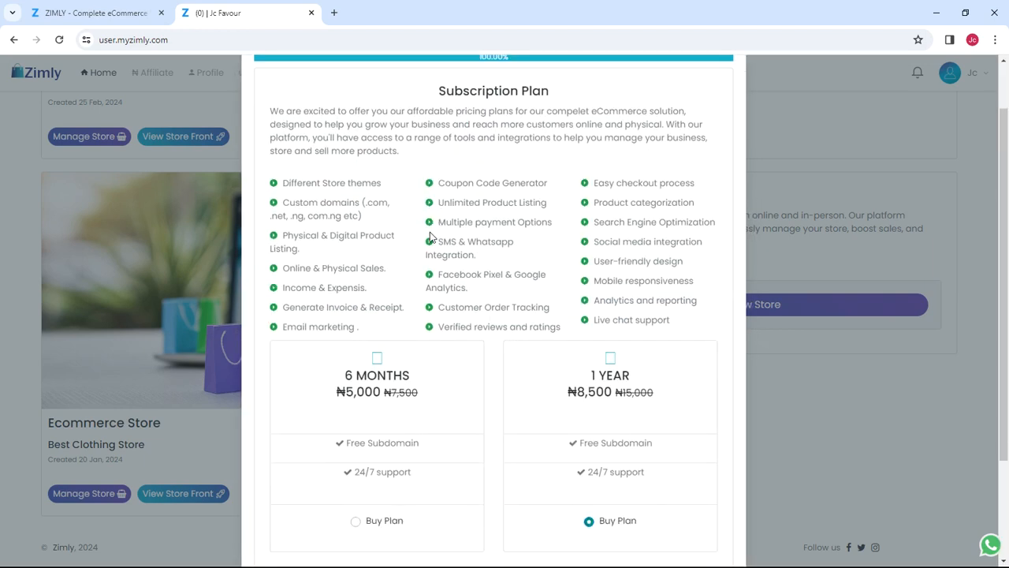
{"action": "scroll", "coordinate": [426, 235], "scroll_direction": "up", "scroll_amount": 1}
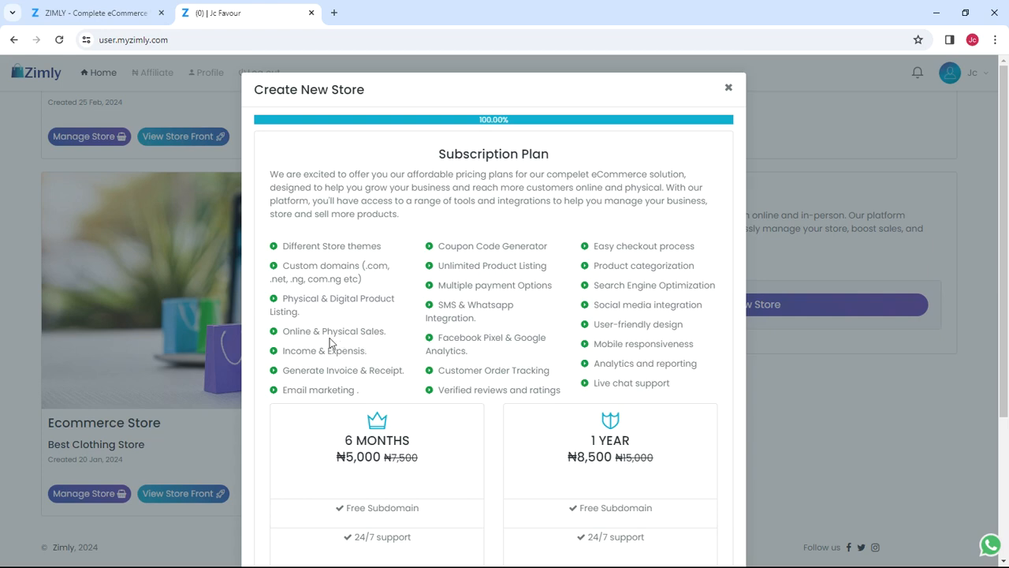
{"action": "scroll", "coordinate": [329, 343], "scroll_direction": "down", "scroll_amount": 1}
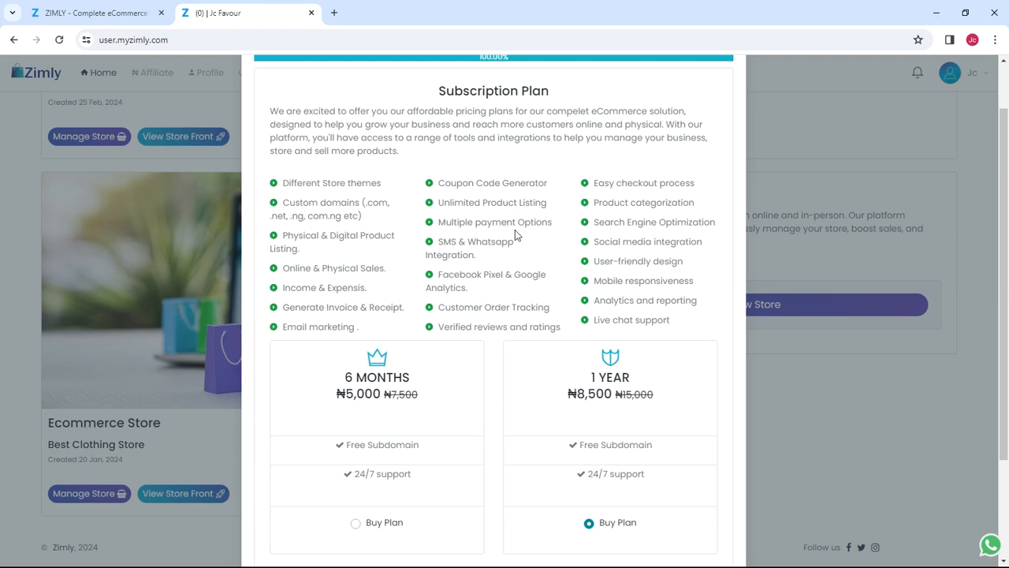
{"action": "scroll", "coordinate": [606, 197], "scroll_direction": "down", "scroll_amount": 2}
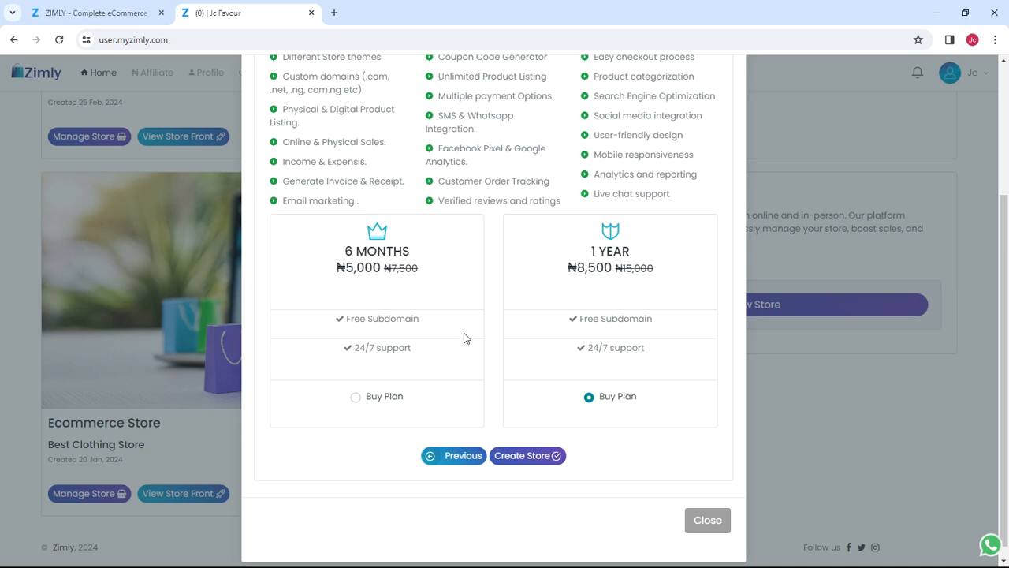
Step: Look over the subscription plans once more, then dismiss the Create New Store dialog
{"action": "scroll", "coordinate": [464, 338], "scroll_direction": "up", "scroll_amount": 3}
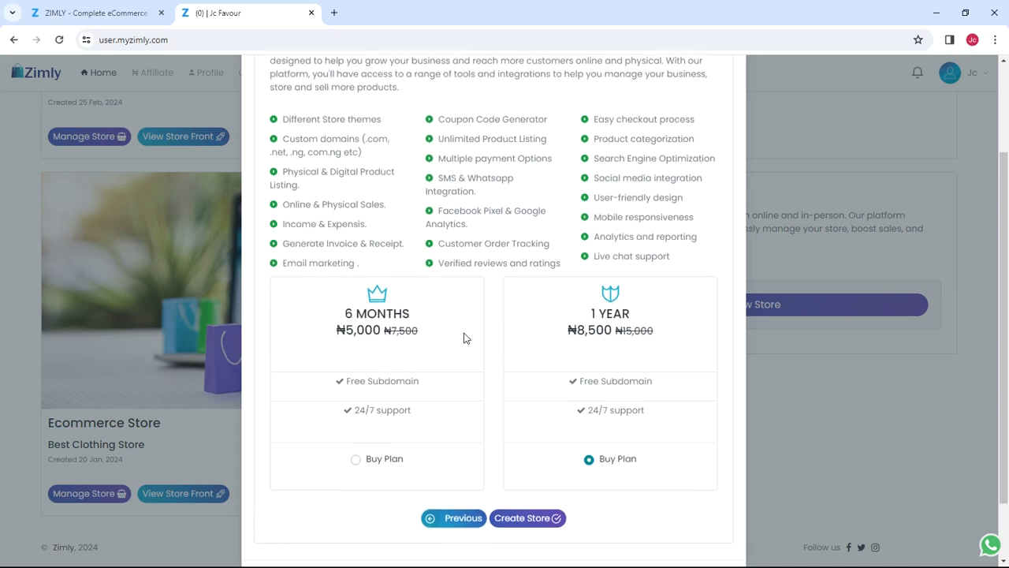
{"action": "scroll", "coordinate": [470, 339], "scroll_direction": "down", "scroll_amount": 3}
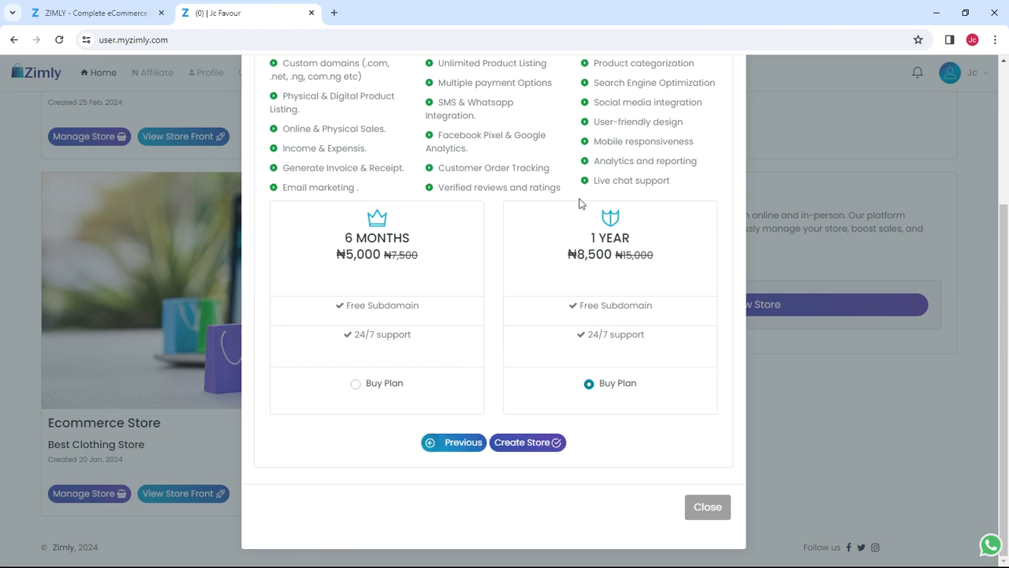
{"action": "scroll", "coordinate": [631, 260], "scroll_direction": "up", "scroll_amount": 1}
{"action": "scroll", "coordinate": [632, 260], "scroll_direction": "up", "scroll_amount": 2}
{"action": "scroll", "coordinate": [592, 416], "scroll_direction": "down", "scroll_amount": 5}
{"action": "scroll", "coordinate": [637, 284], "scroll_direction": "up", "scroll_amount": 3}
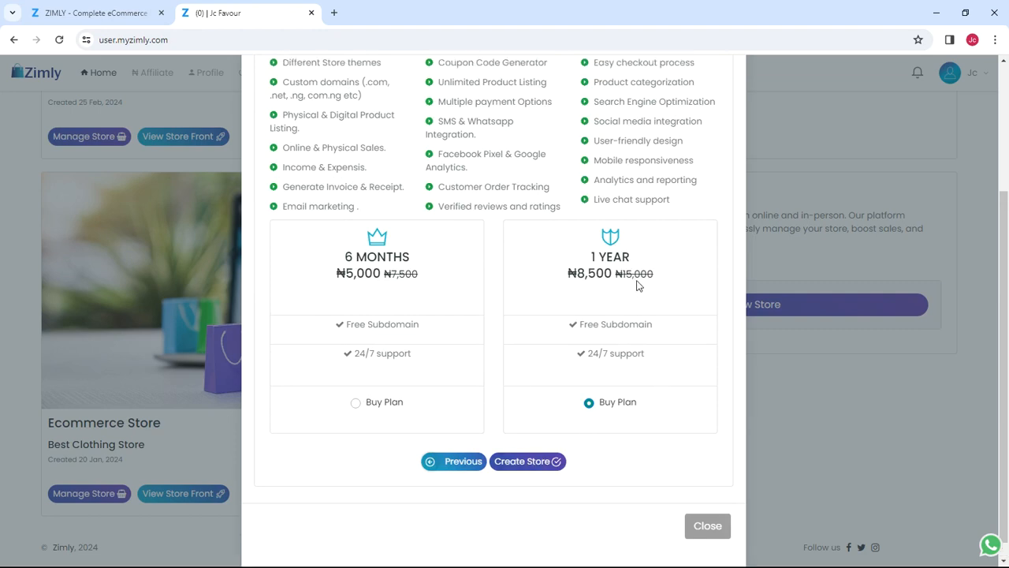
{"action": "scroll", "coordinate": [579, 296], "scroll_direction": "up", "scroll_amount": 1}
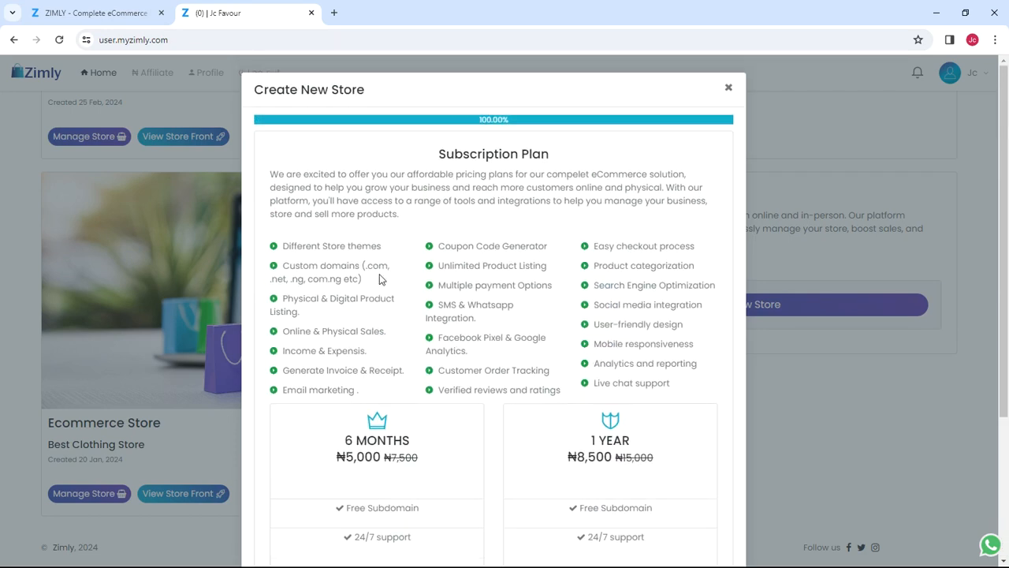
{"action": "scroll", "coordinate": [545, 260], "scroll_direction": "down", "scroll_amount": 3}
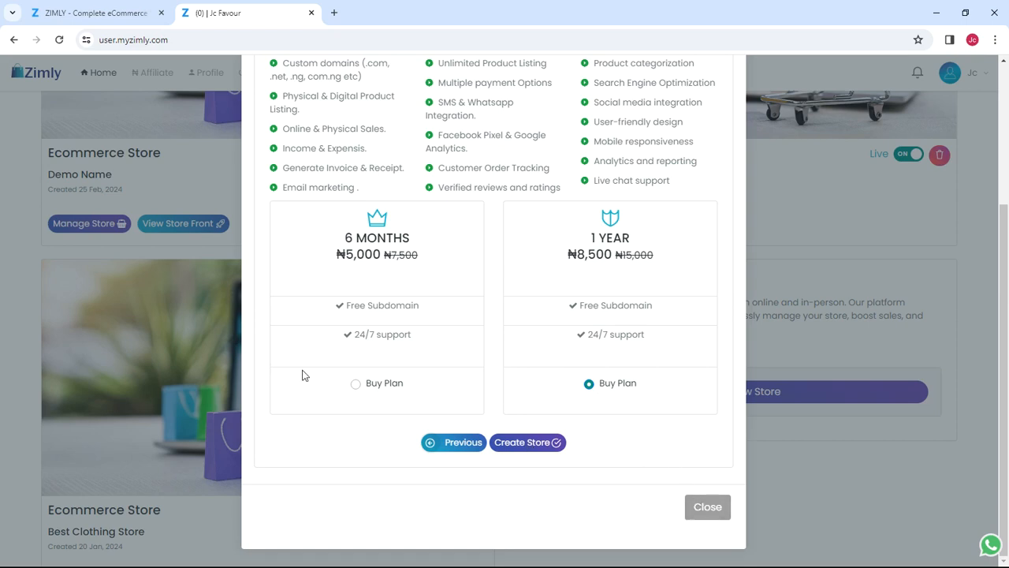
{"action": "left_click", "coordinate": [704, 505]}
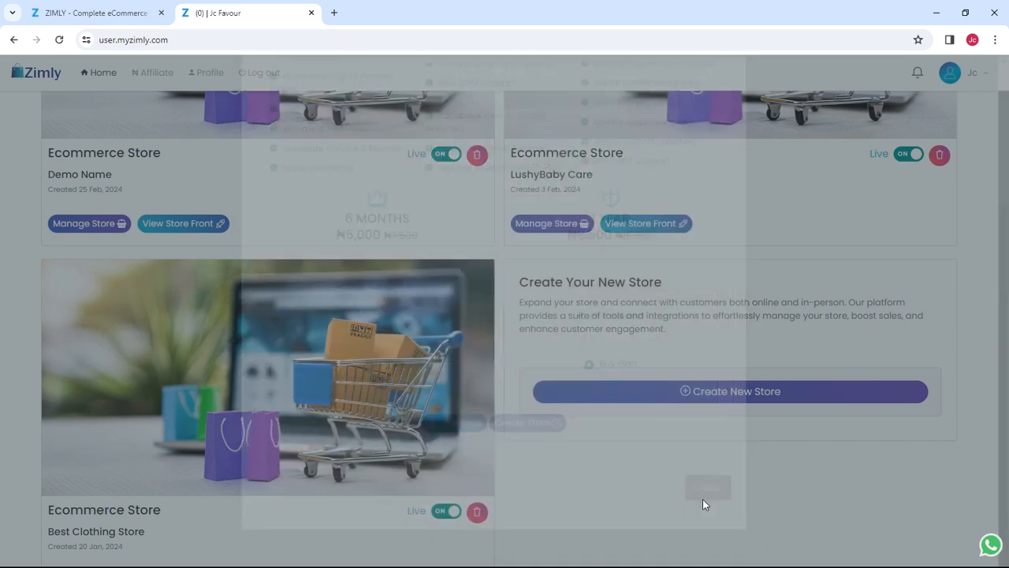
Step: Scroll the stores dashboard to show the Demo Name and LushyBaby Care cards
{"action": "scroll", "coordinate": [369, 296], "scroll_direction": "up", "scroll_amount": 1}
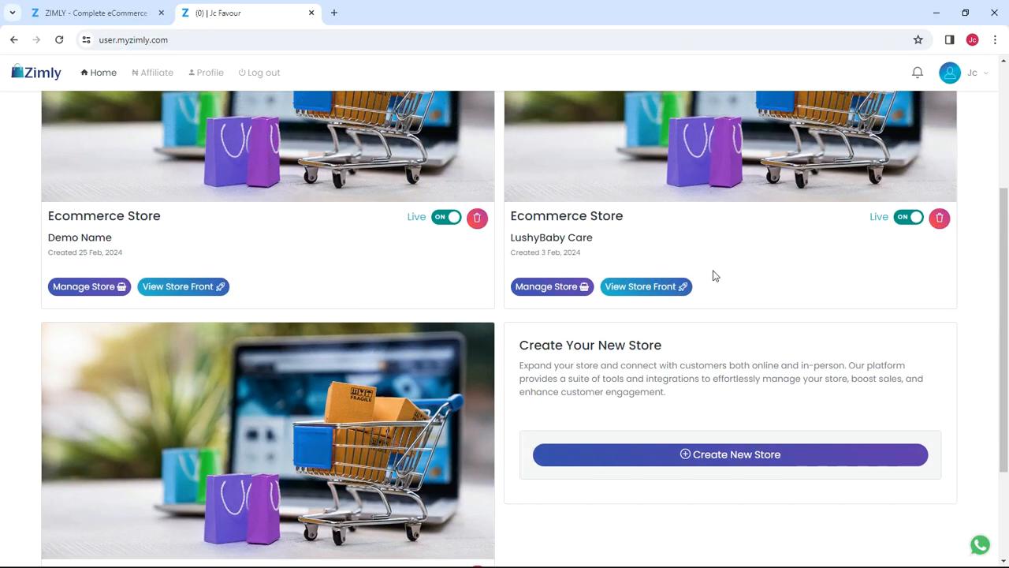
{"action": "scroll", "coordinate": [456, 288], "scroll_direction": "down", "scroll_amount": 1}
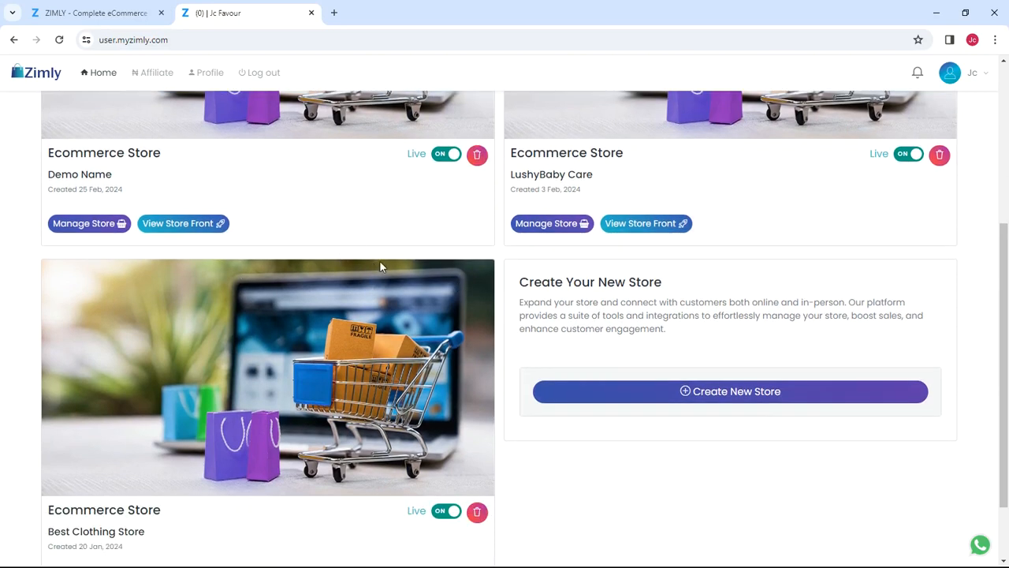
{"action": "scroll", "coordinate": [385, 267], "scroll_direction": "down", "scroll_amount": 2}
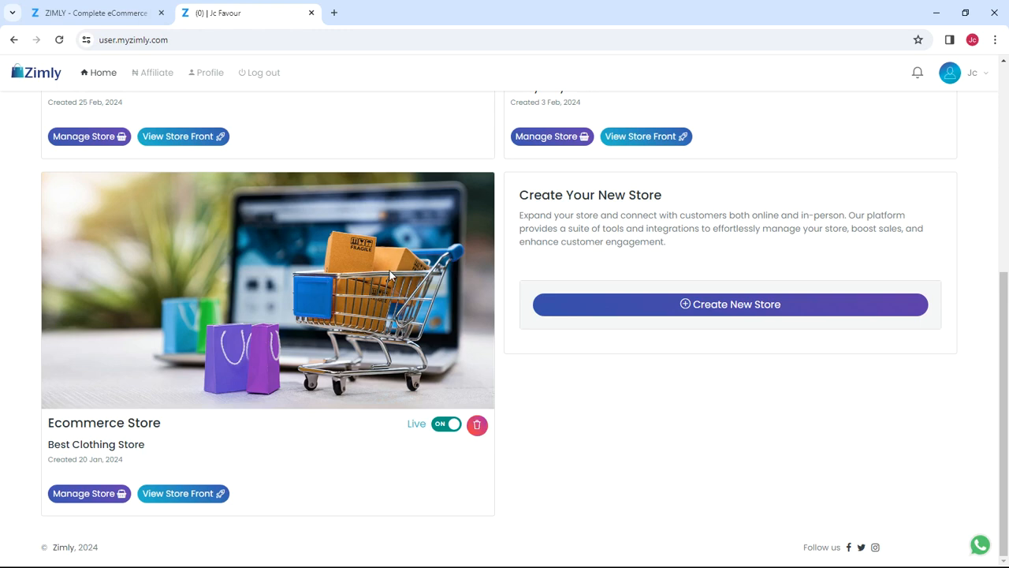
{"action": "scroll", "coordinate": [389, 269], "scroll_direction": "up", "scroll_amount": 1}
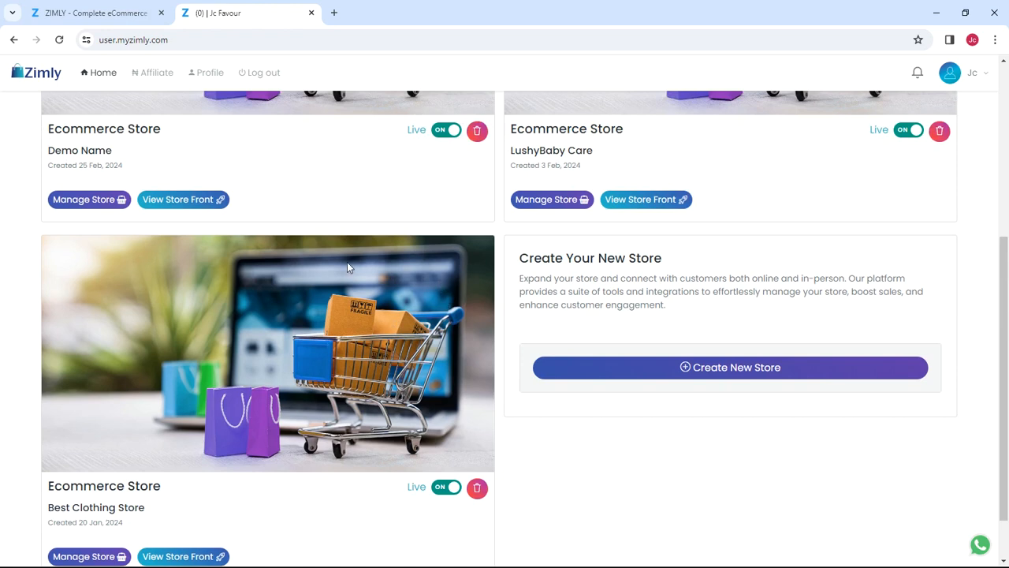
{"action": "scroll", "coordinate": [247, 211], "scroll_direction": "up", "scroll_amount": 2}
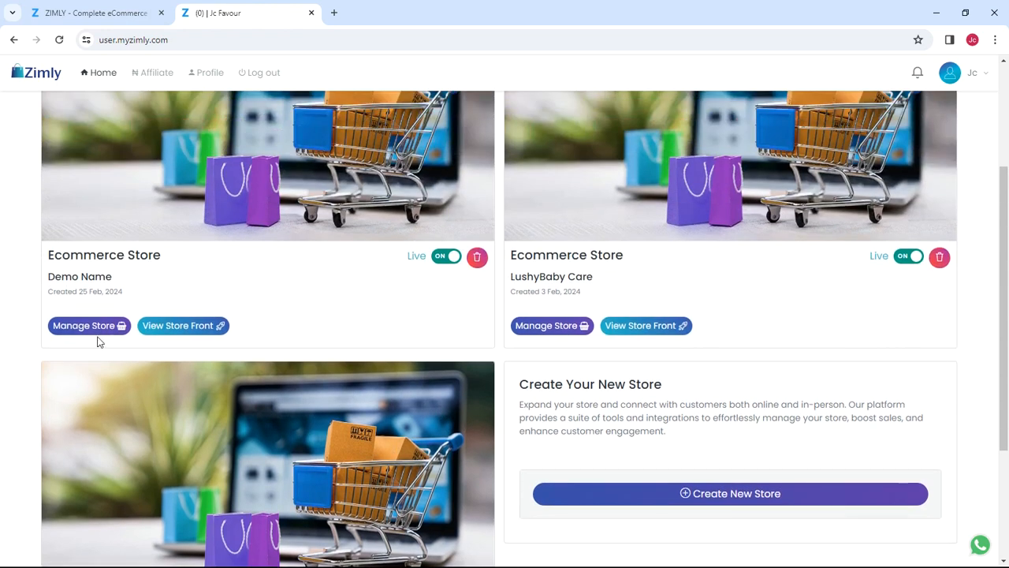
{"action": "left_click", "coordinate": [171, 328]}
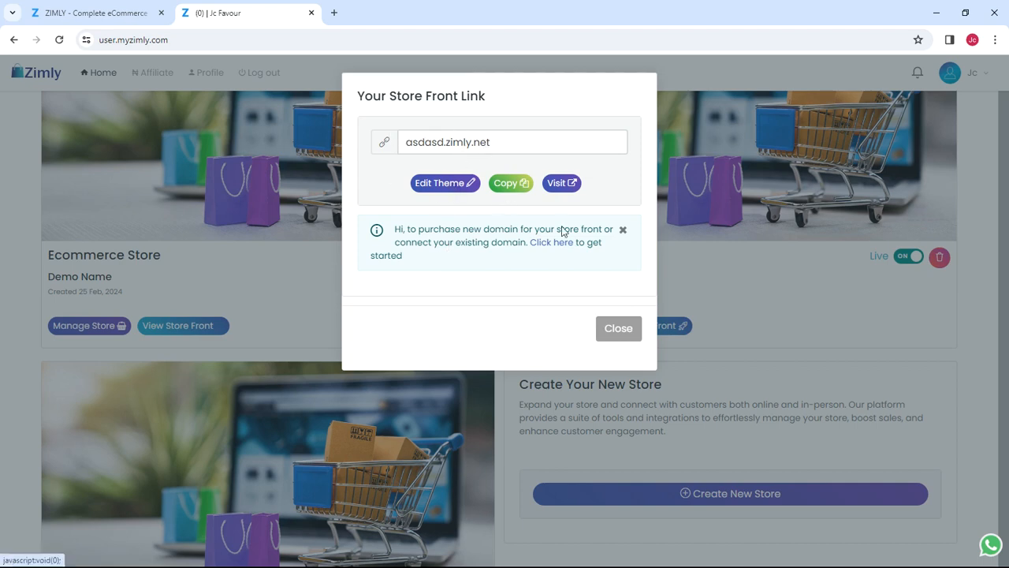
{"action": "left_click", "coordinate": [619, 328]}
{"action": "scroll", "coordinate": [356, 357], "scroll_direction": "down", "scroll_amount": 3}
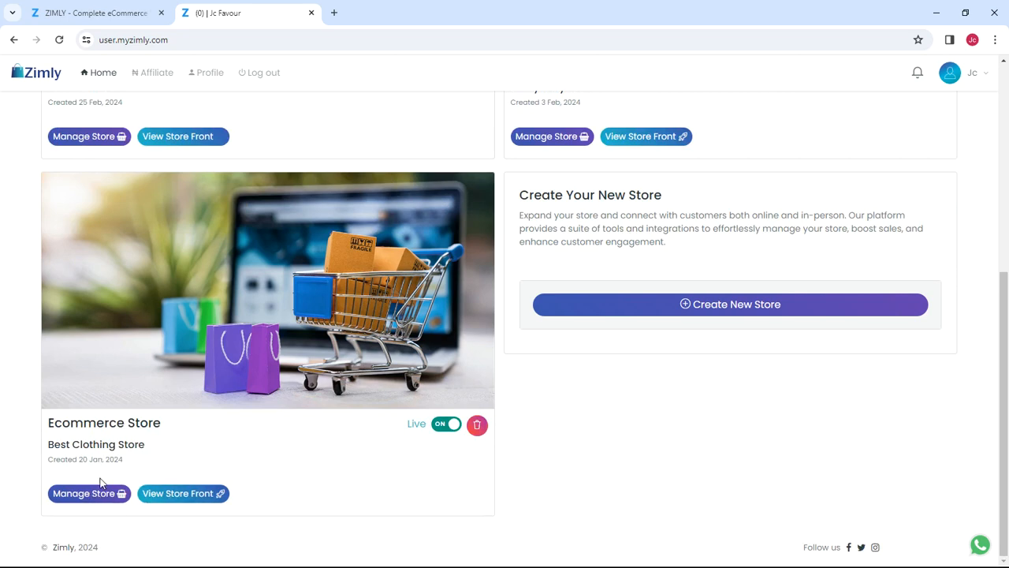
{"action": "left_click", "coordinate": [185, 498]}
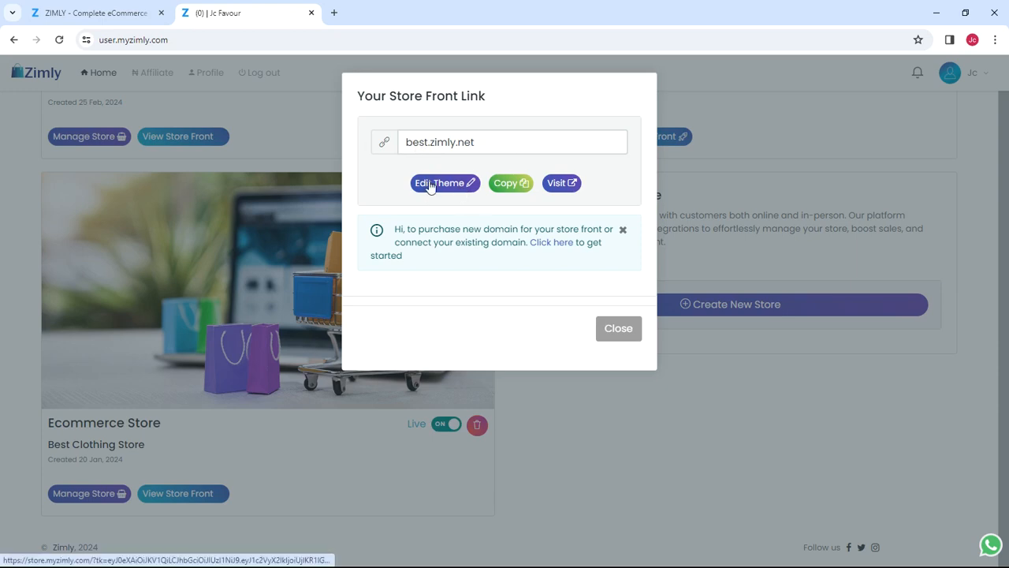
{"action": "left_click", "coordinate": [619, 332]}
{"action": "scroll", "coordinate": [291, 248], "scroll_direction": "up", "scroll_amount": 1}
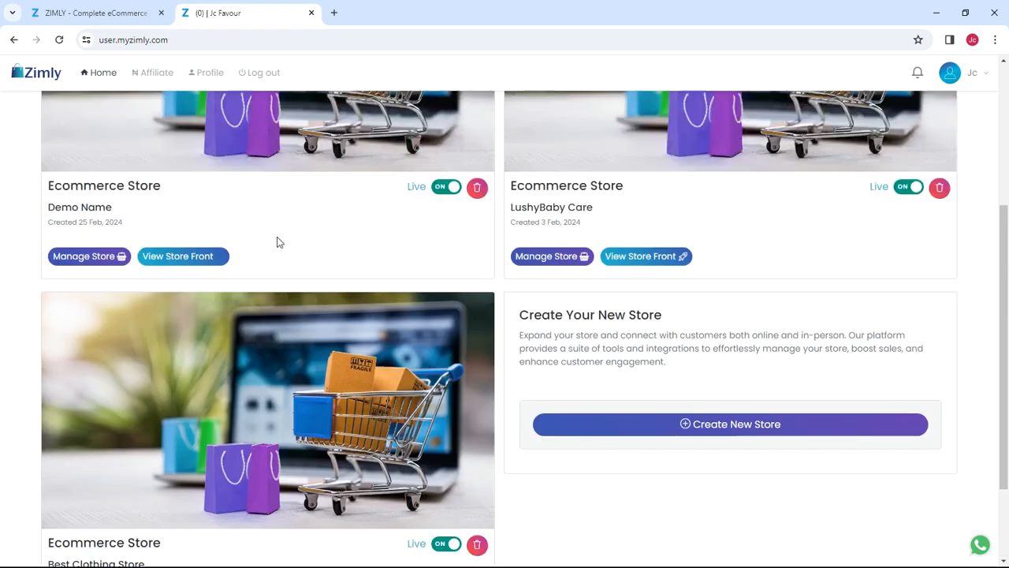
{"action": "scroll", "coordinate": [277, 242], "scroll_direction": "down", "scroll_amount": 1}
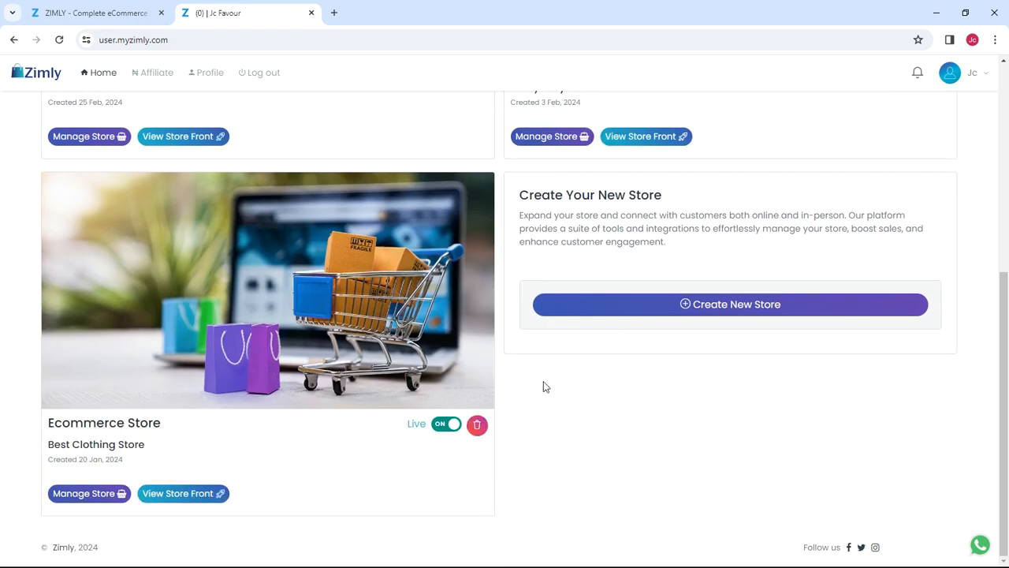
Step: Open Best Clothing Store's storefront link best.zimly.net in a new tab
{"action": "left_click", "coordinate": [185, 495]}
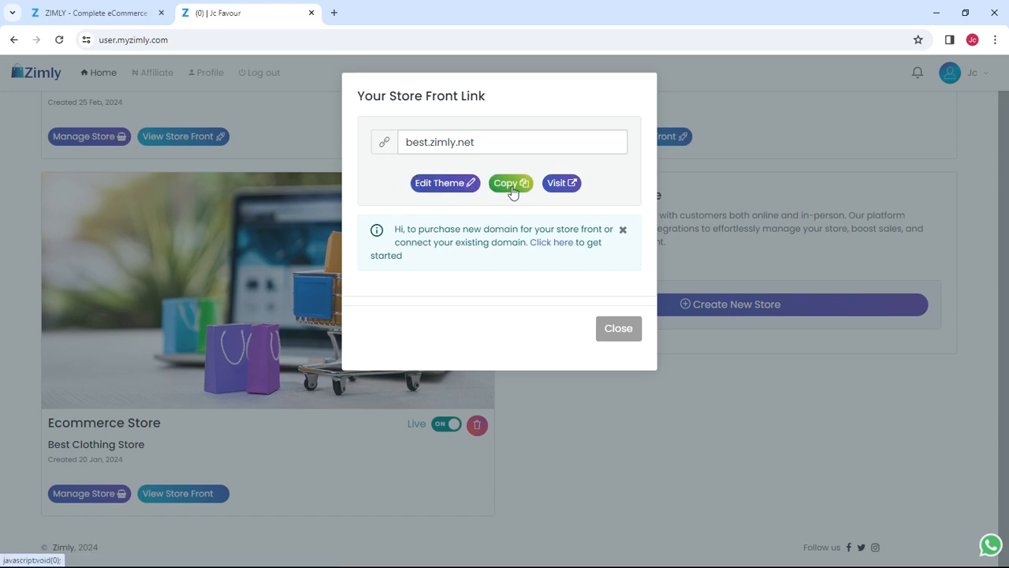
{"action": "left_click_drag", "start_coordinate": [505, 144], "coordinate": [383, 140]}
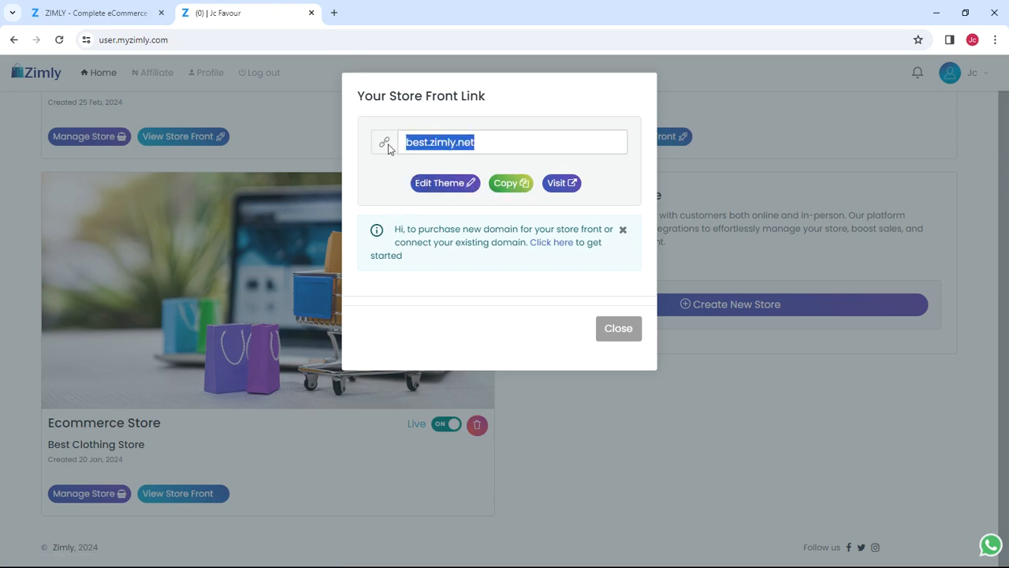
{"action": "left_click", "coordinate": [498, 151]}
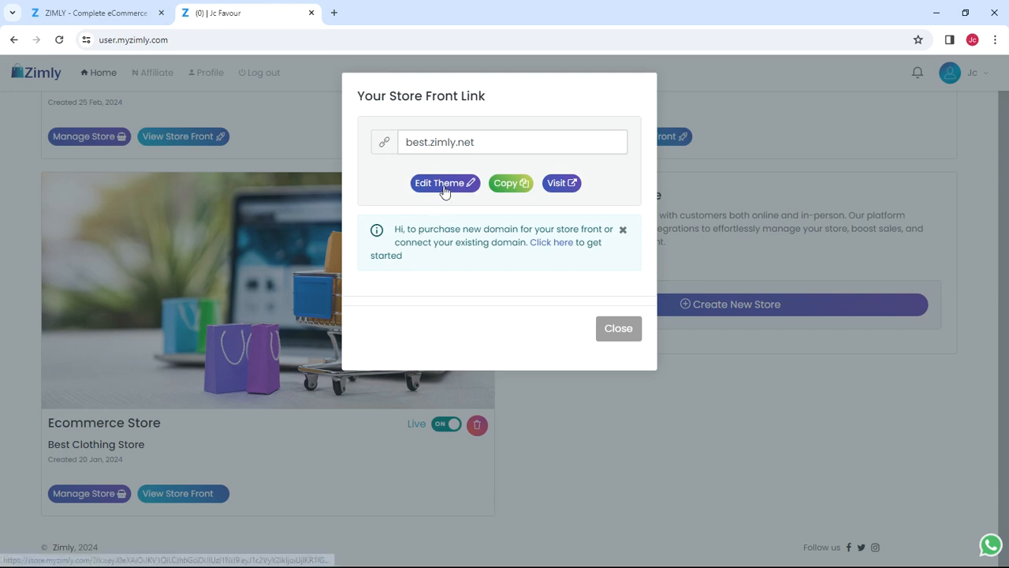
{"action": "left_click", "coordinate": [557, 185]}
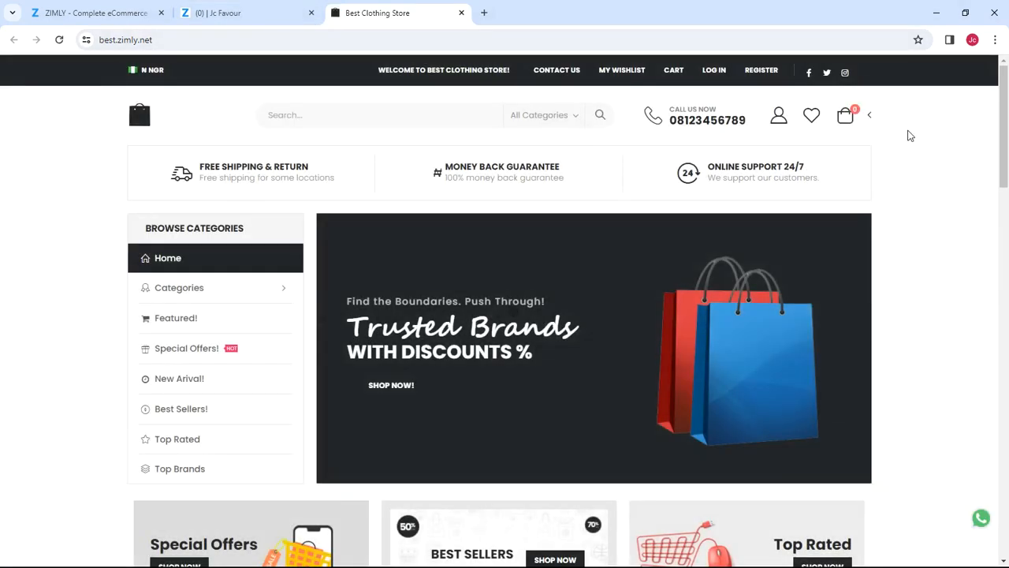
Step: Inspect the Best Clothing Store storefront's full https address and scroll through the page
{"action": "left_click_drag", "start_coordinate": [1006, 116], "coordinate": [1006, 95]}
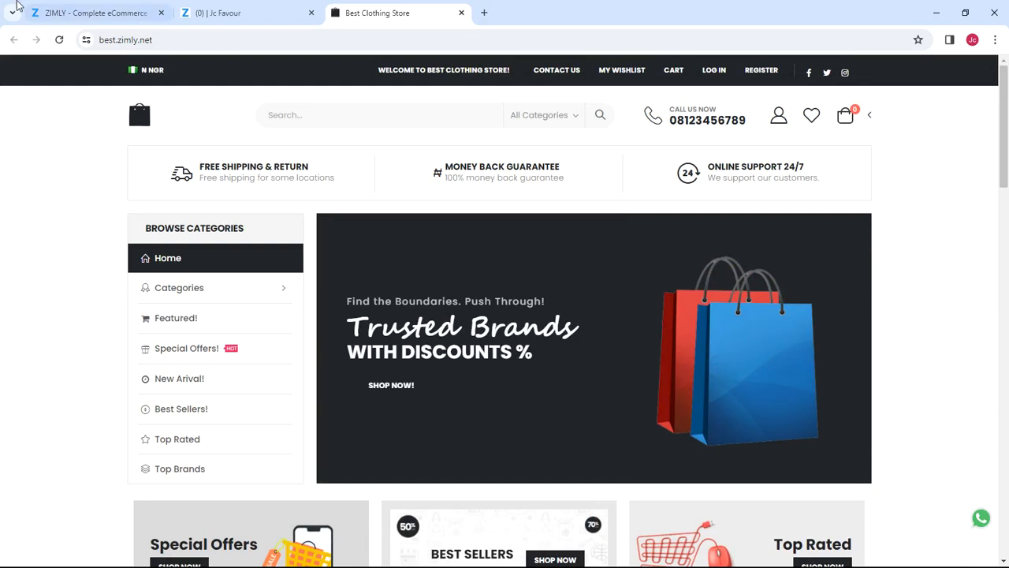
{"action": "left_click", "coordinate": [161, 40]}
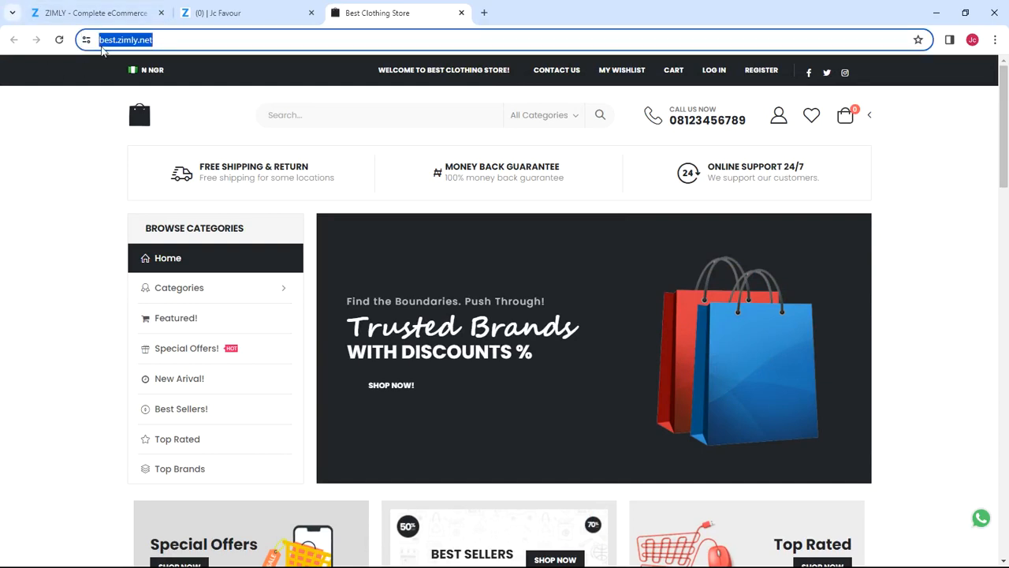
{"action": "left_click", "coordinate": [229, 40]}
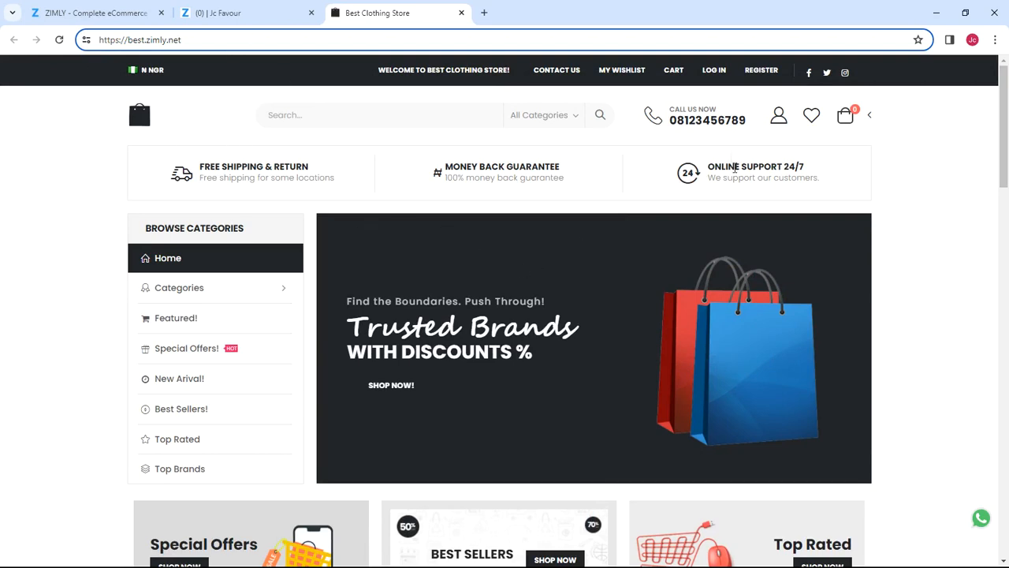
{"action": "scroll", "coordinate": [735, 168], "scroll_direction": "down", "scroll_amount": 5}
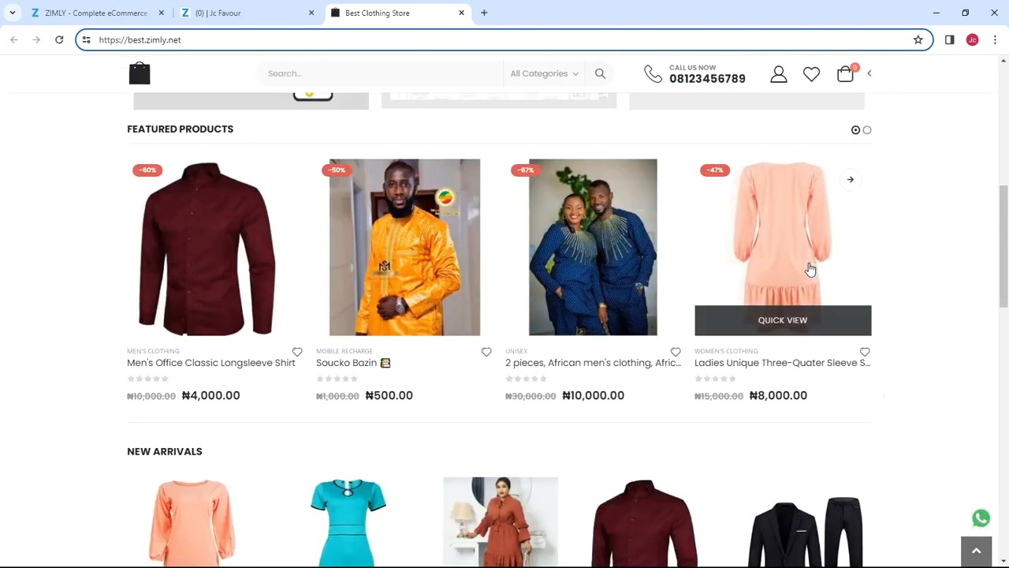
{"action": "scroll", "coordinate": [811, 268], "scroll_direction": "up", "scroll_amount": 5}
{"action": "scroll", "coordinate": [808, 268], "scroll_direction": "down", "scroll_amount": 2}
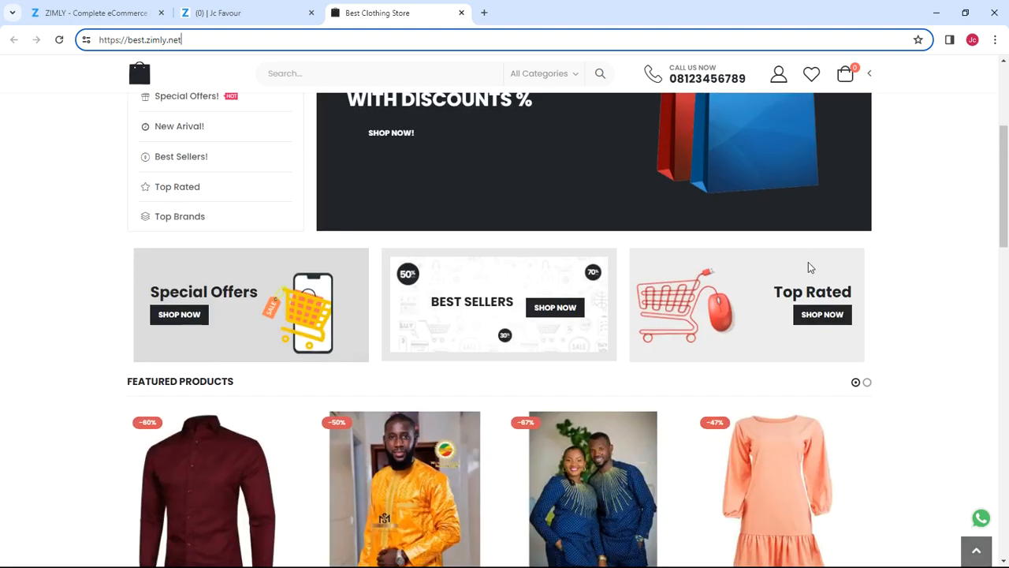
{"action": "scroll", "coordinate": [808, 268], "scroll_direction": "up", "scroll_amount": 3}
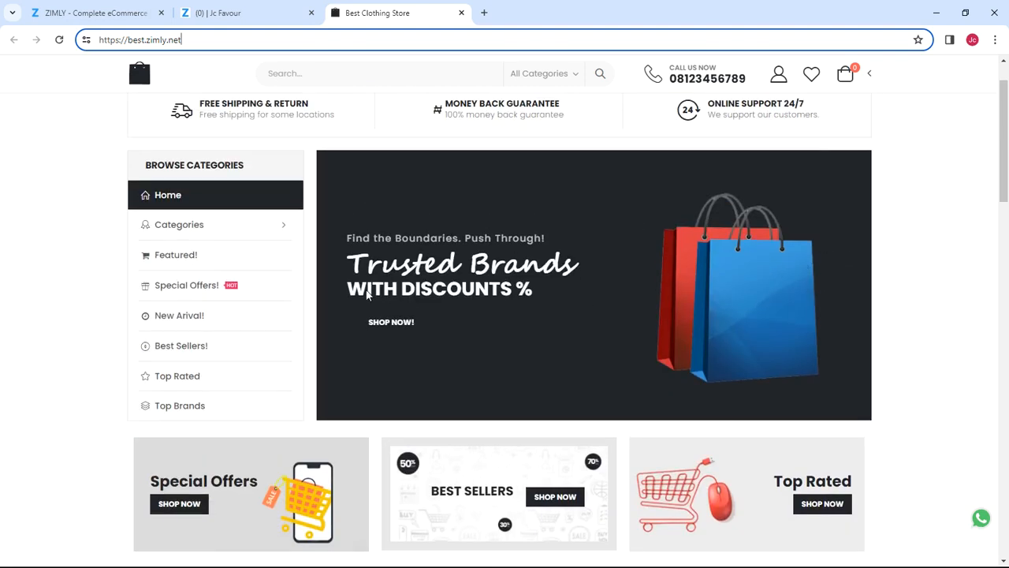
{"action": "scroll", "coordinate": [334, 295], "scroll_direction": "down", "scroll_amount": 9}
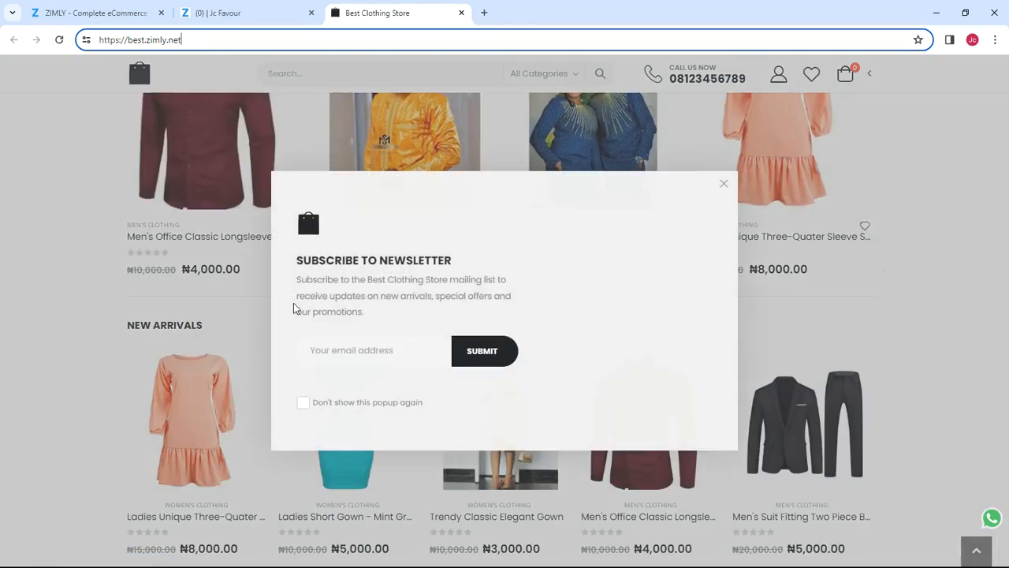
Step: Dismiss the newsletter popup, go back to the Zimly dashboard tab and close the storefront link dialog
{"action": "left_click", "coordinate": [722, 186]}
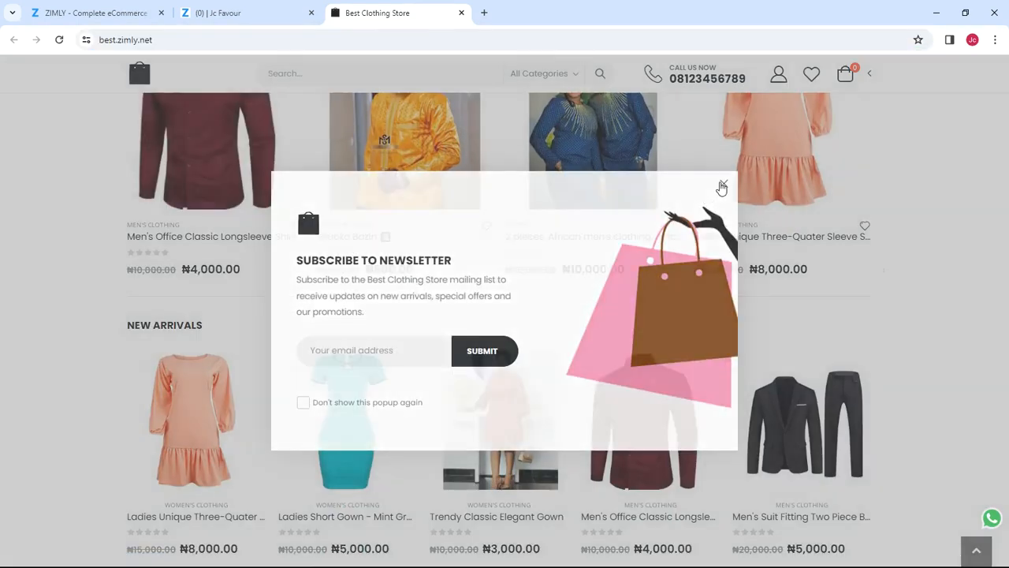
{"action": "left_click", "coordinate": [276, 11]}
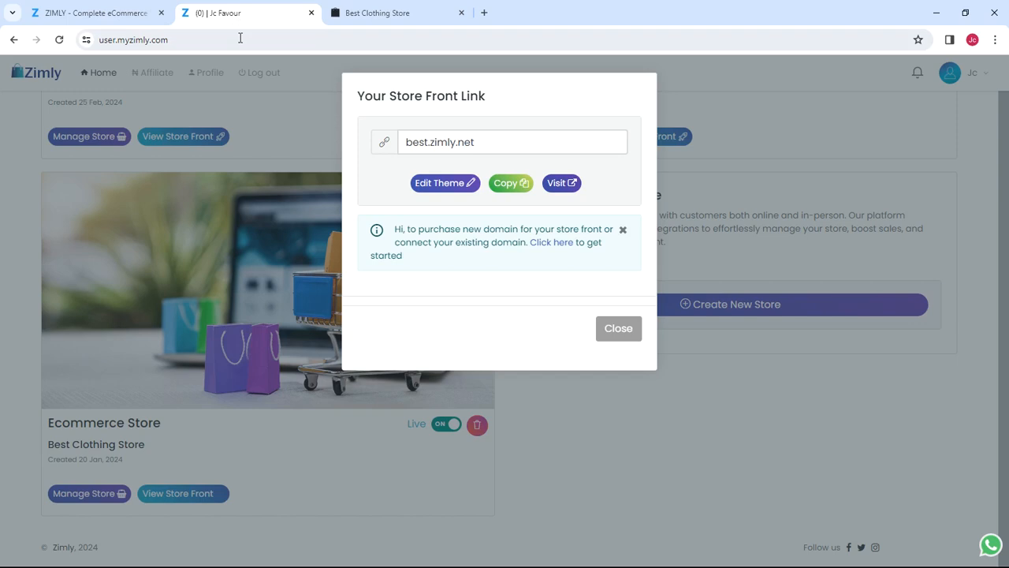
{"action": "left_click", "coordinate": [315, 93]}
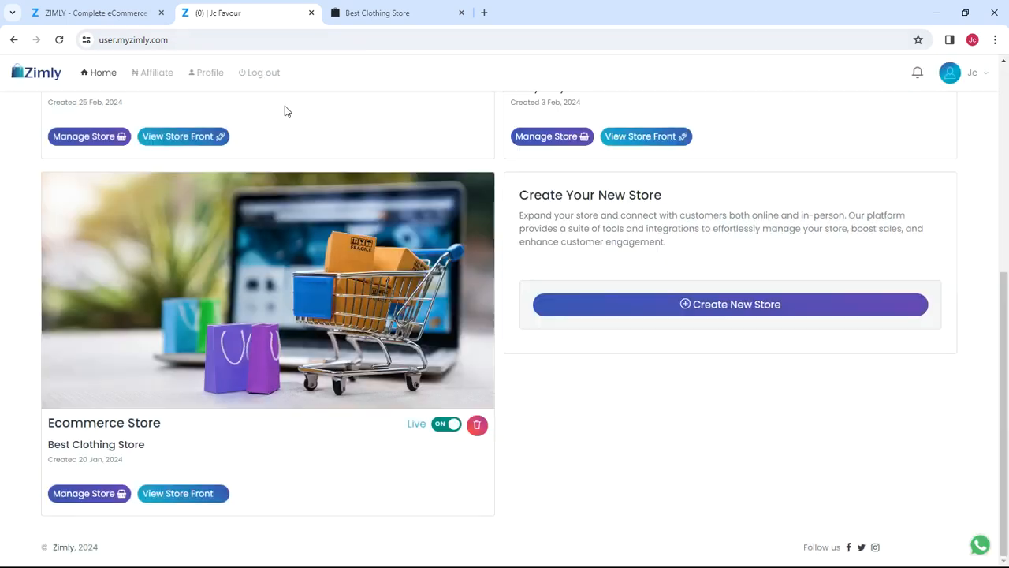
{"action": "left_click", "coordinate": [96, 493]}
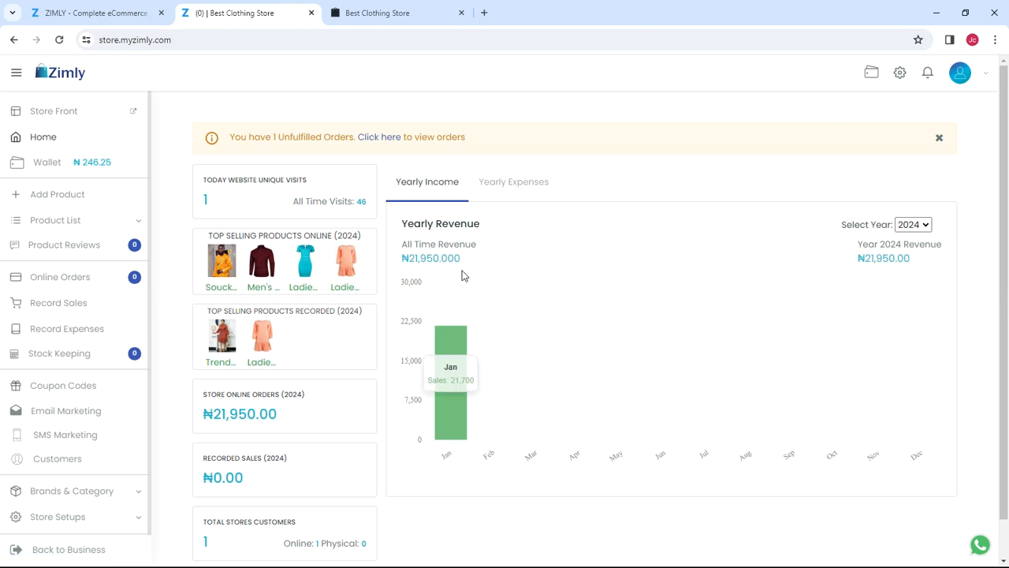
{"action": "left_click", "coordinate": [922, 224]}
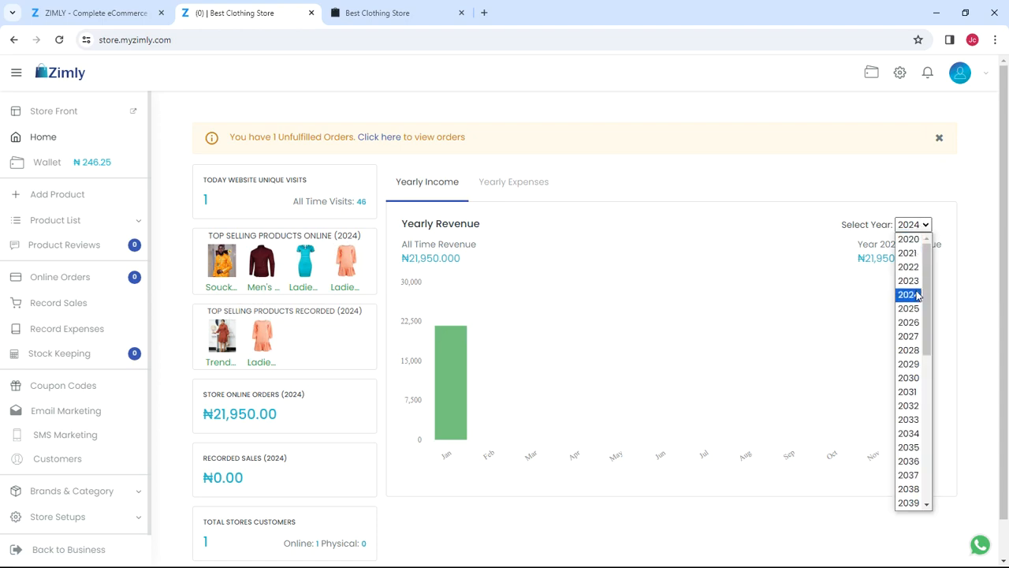
{"action": "scroll", "coordinate": [921, 300], "scroll_direction": "down", "scroll_amount": 3}
{"action": "scroll", "coordinate": [922, 306], "scroll_direction": "up", "scroll_amount": 3}
{"action": "left_click", "coordinate": [768, 159]}
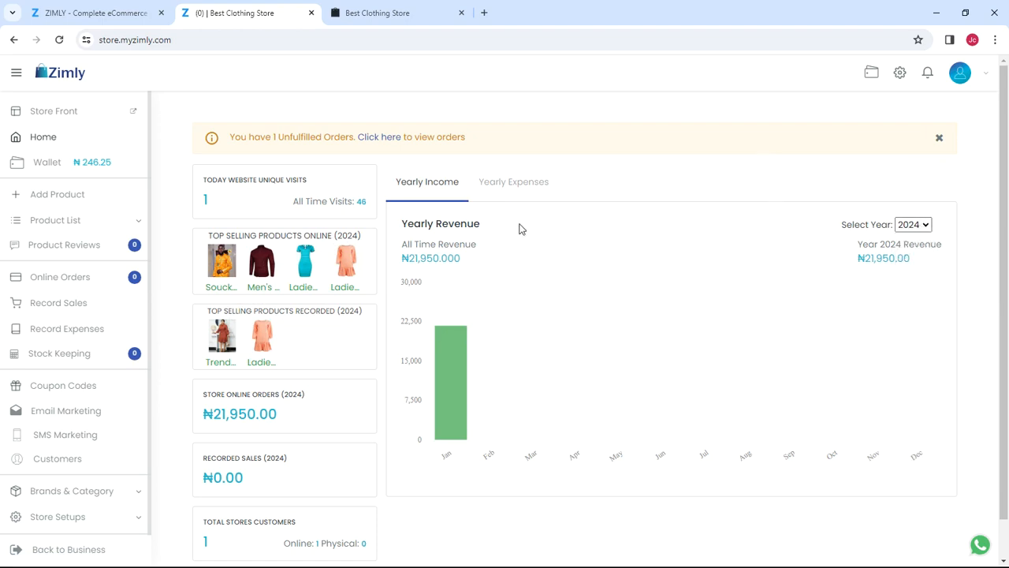
{"action": "left_click", "coordinate": [516, 181]}
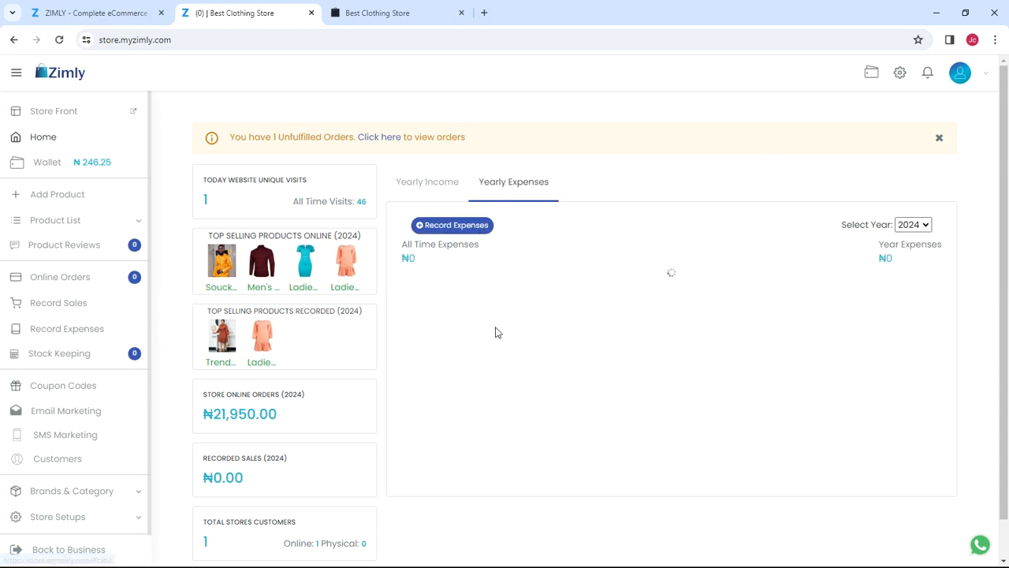
{"action": "left_click", "coordinate": [434, 186]}
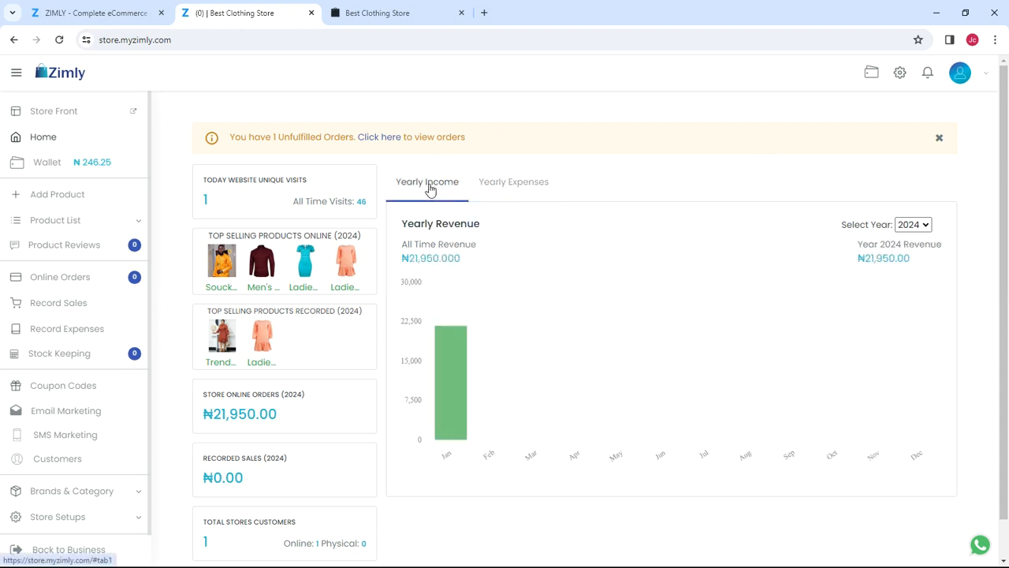
{"action": "scroll", "coordinate": [209, 260], "scroll_direction": "down", "scroll_amount": 2}
{"action": "scroll", "coordinate": [123, 244], "scroll_direction": "down", "scroll_amount": 2}
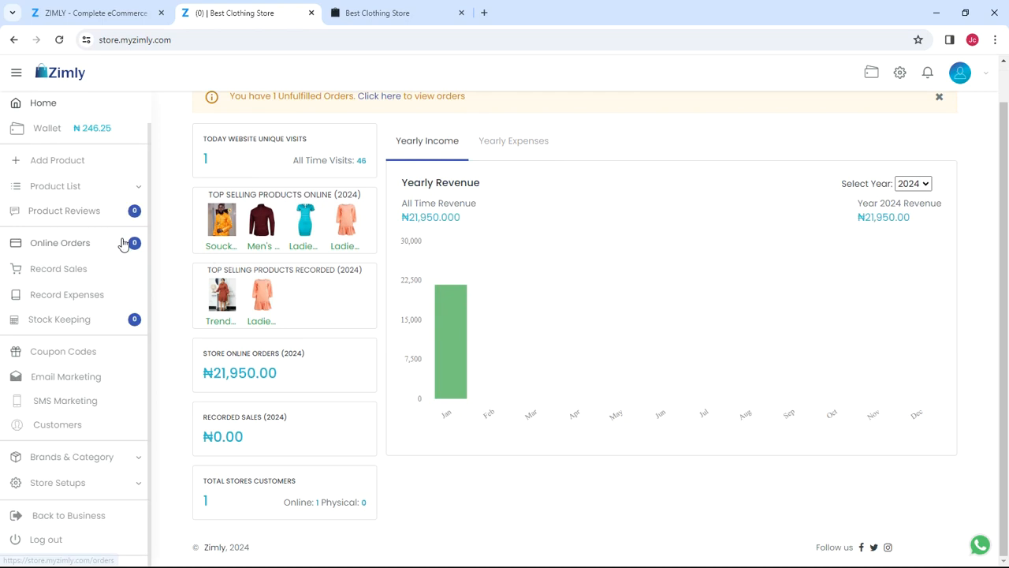
{"action": "scroll", "coordinate": [291, 266], "scroll_direction": "up", "scroll_amount": 1}
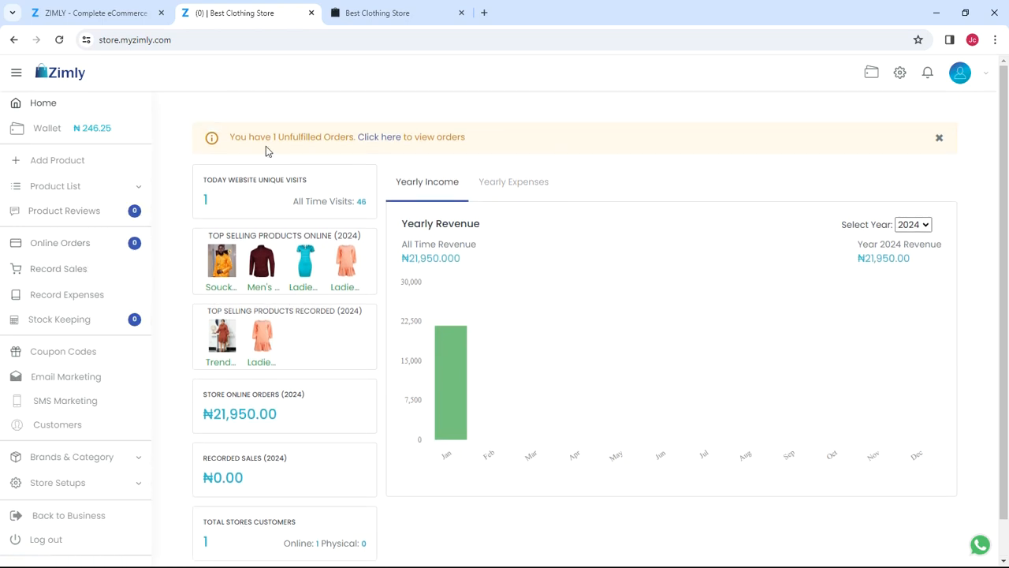
{"action": "scroll", "coordinate": [780, 232], "scroll_direction": "down", "scroll_amount": 1}
{"action": "scroll", "coordinate": [384, 179], "scroll_direction": "up", "scroll_amount": 1}
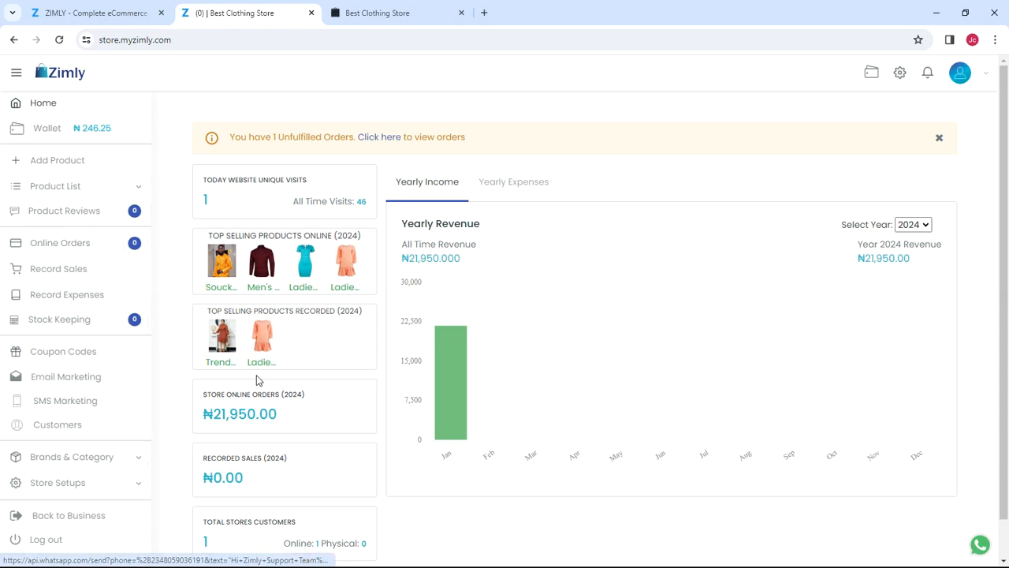
Step: Expand and collapse the Product List sub-options in the sidebar
{"action": "scroll", "coordinate": [68, 232], "scroll_direction": "up", "scroll_amount": 1}
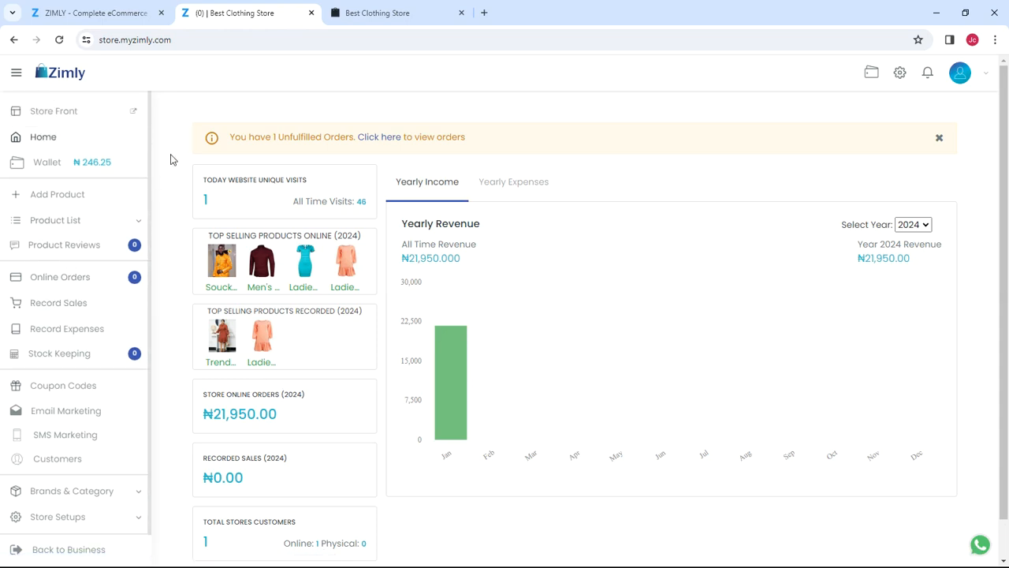
{"action": "left_click", "coordinate": [106, 226]}
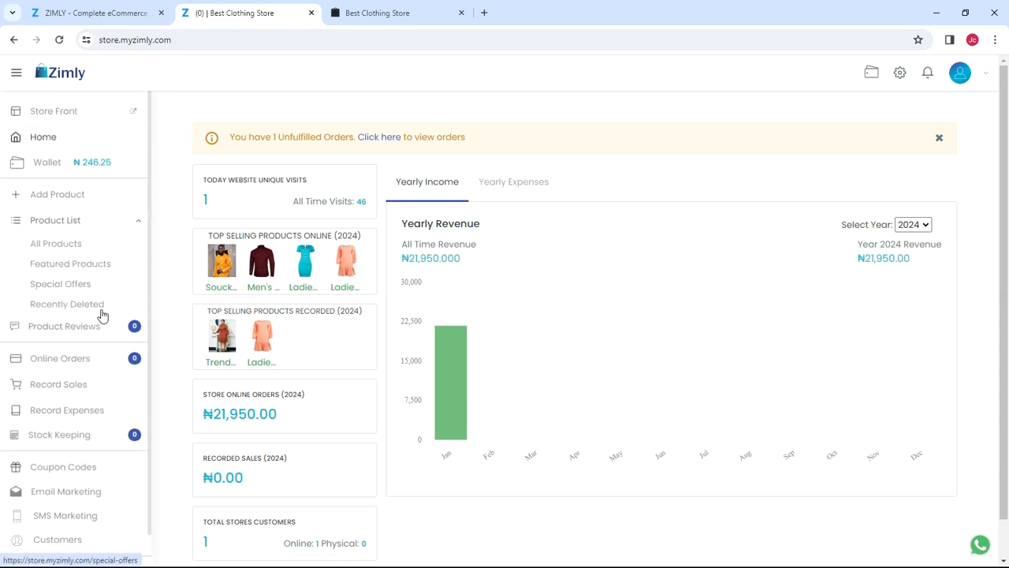
{"action": "left_click", "coordinate": [133, 225]}
{"action": "left_click", "coordinate": [126, 227]}
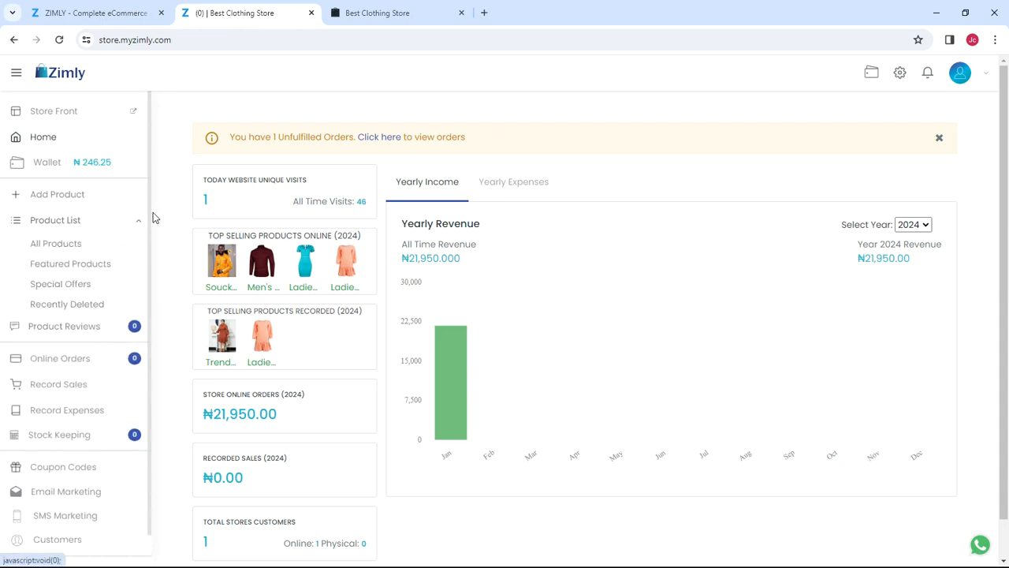
{"action": "left_click", "coordinate": [138, 225]}
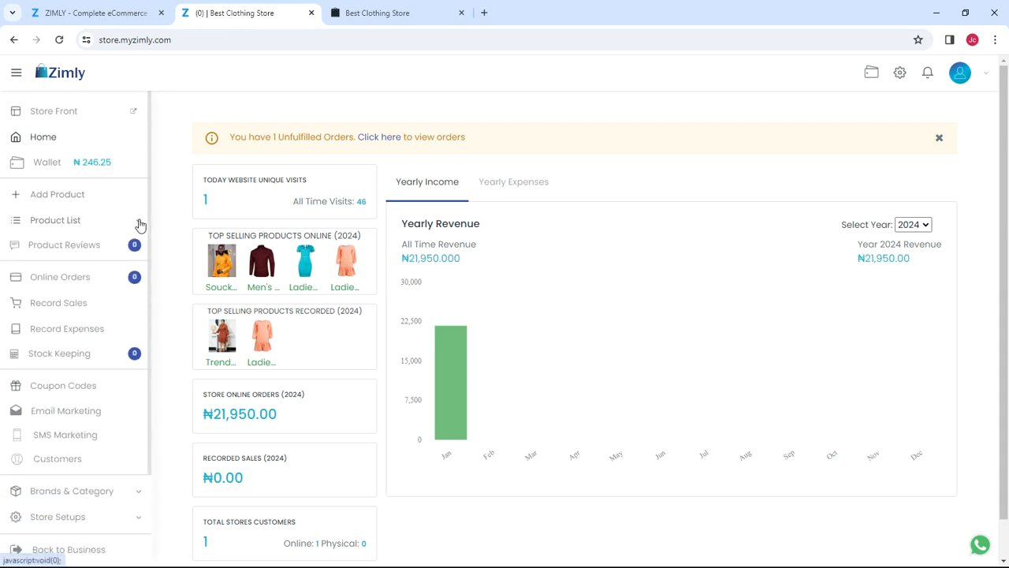
{"action": "scroll", "coordinate": [140, 260], "scroll_direction": "down", "scroll_amount": 1}
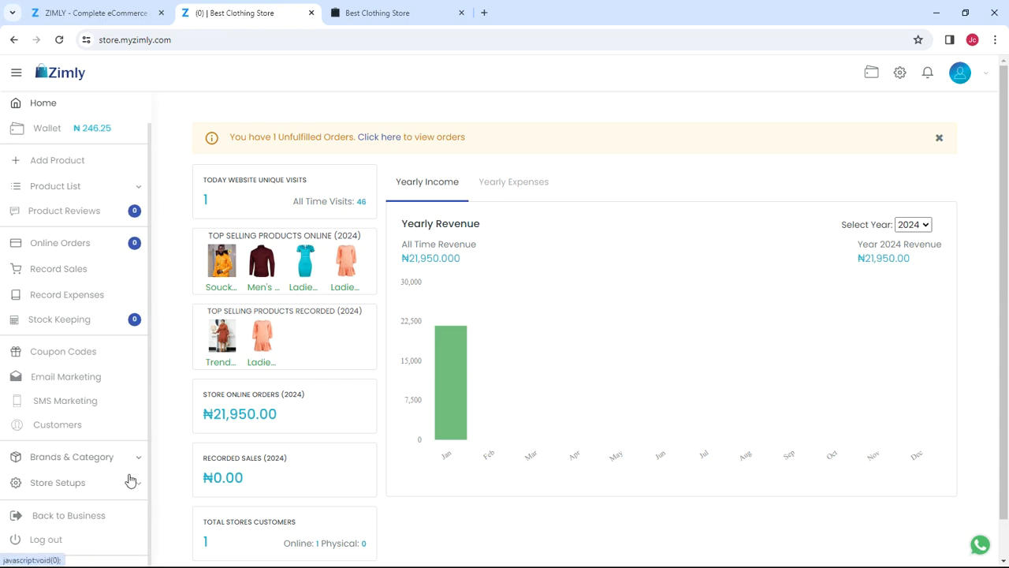
Step: Expand and collapse the Store Setups options, then go to the Wallet page
{"action": "left_click", "coordinate": [129, 484]}
{"action": "scroll", "coordinate": [131, 430], "scroll_direction": "down", "scroll_amount": 3}
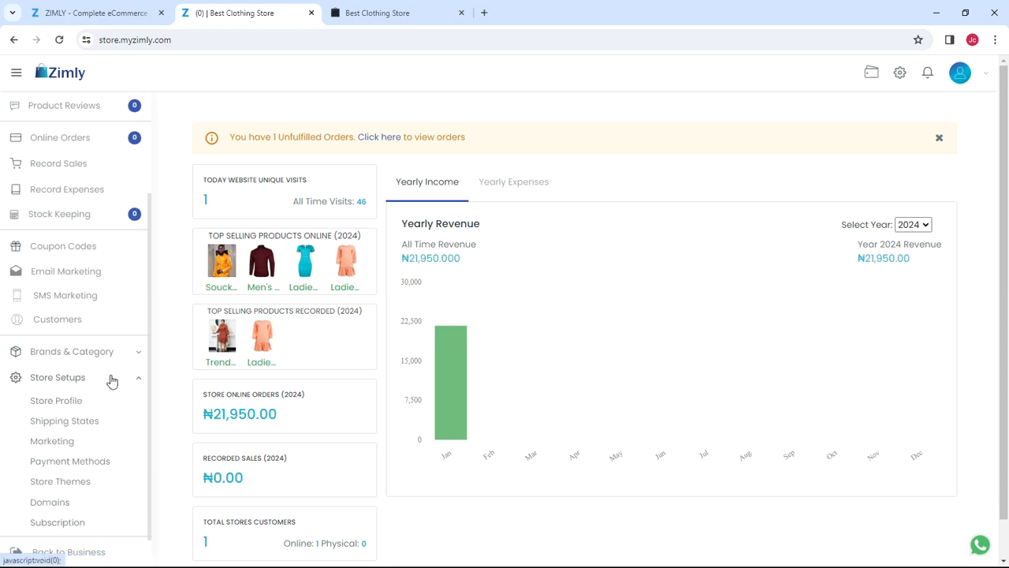
{"action": "left_click", "coordinate": [139, 380]}
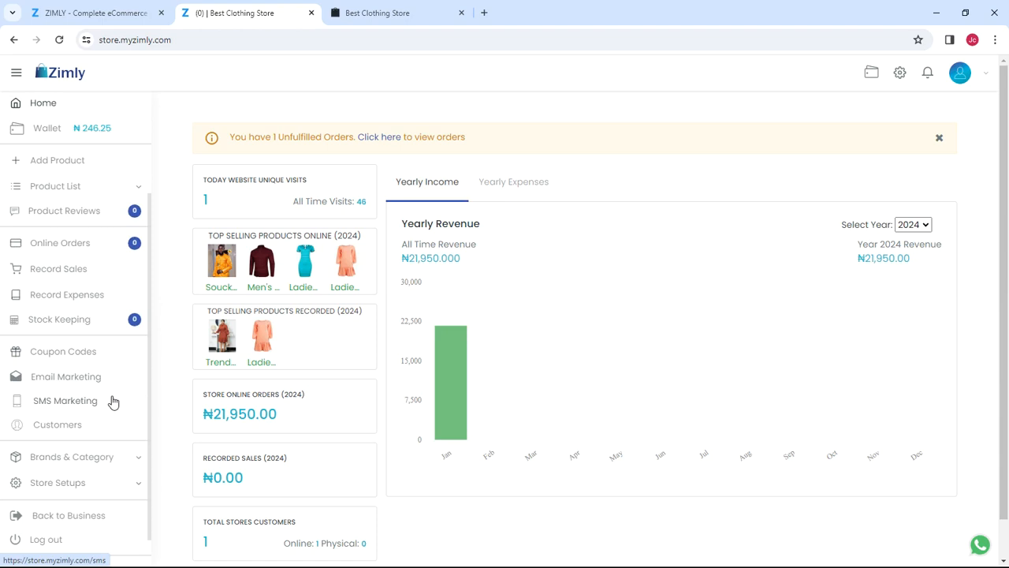
{"action": "scroll", "coordinate": [95, 252], "scroll_direction": "up", "scroll_amount": 1}
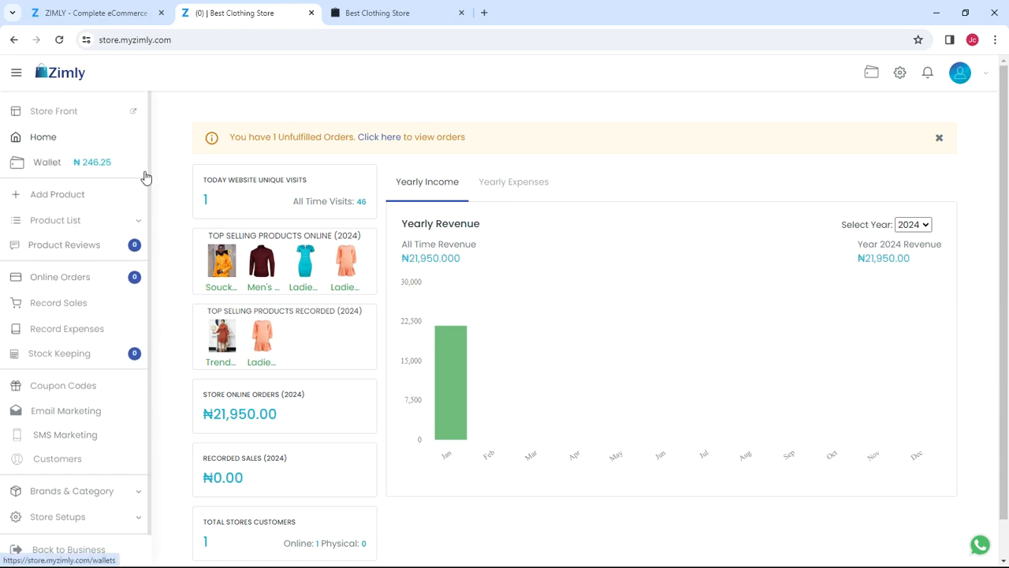
{"action": "left_click", "coordinate": [89, 164]}
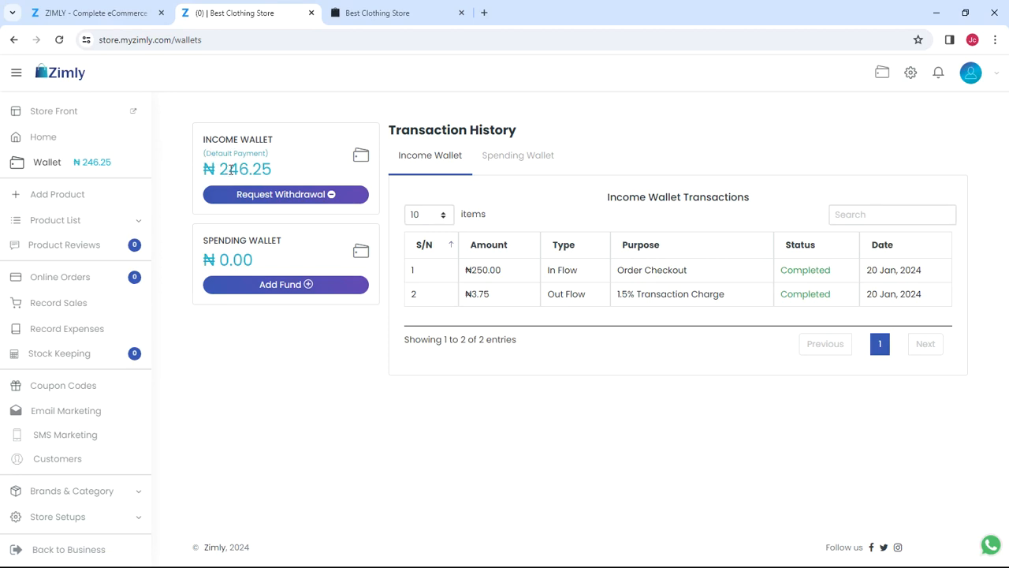
Step: Preview the Request Withdrawal form, close it, and return to the store's Home dashboard
{"action": "left_click", "coordinate": [287, 199]}
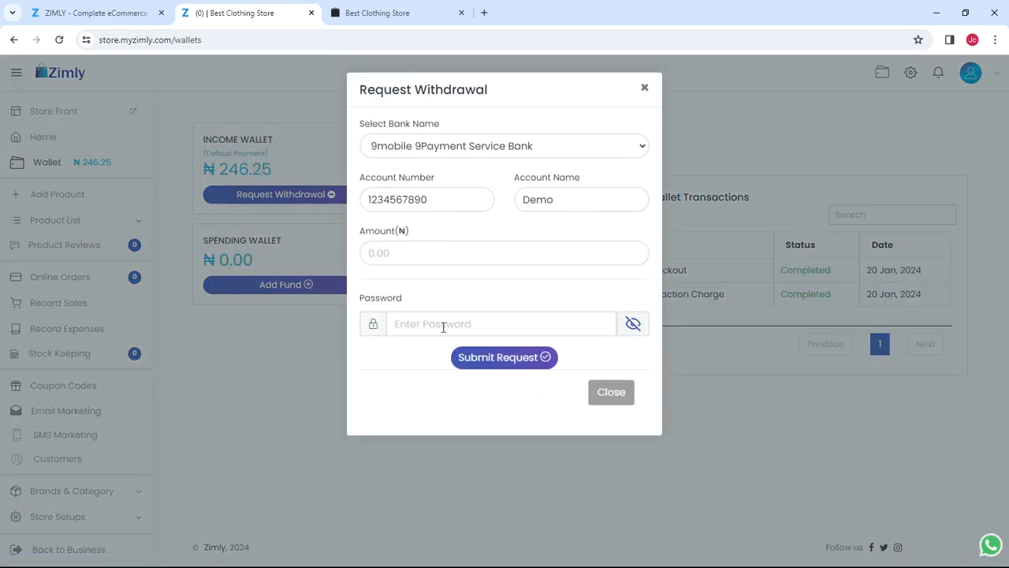
{"action": "left_click", "coordinate": [615, 394]}
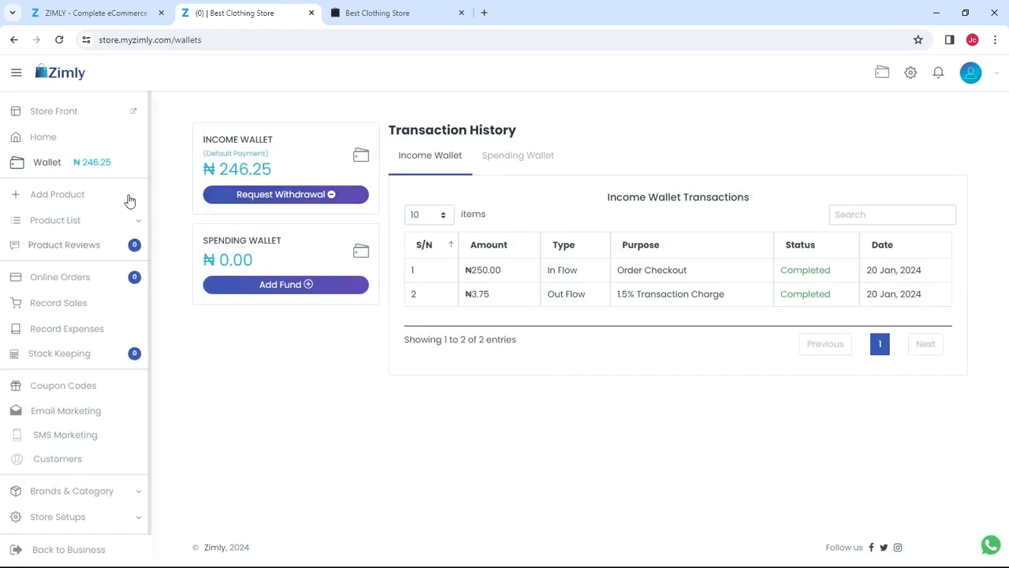
{"action": "scroll", "coordinate": [112, 225], "scroll_direction": "down", "scroll_amount": 1}
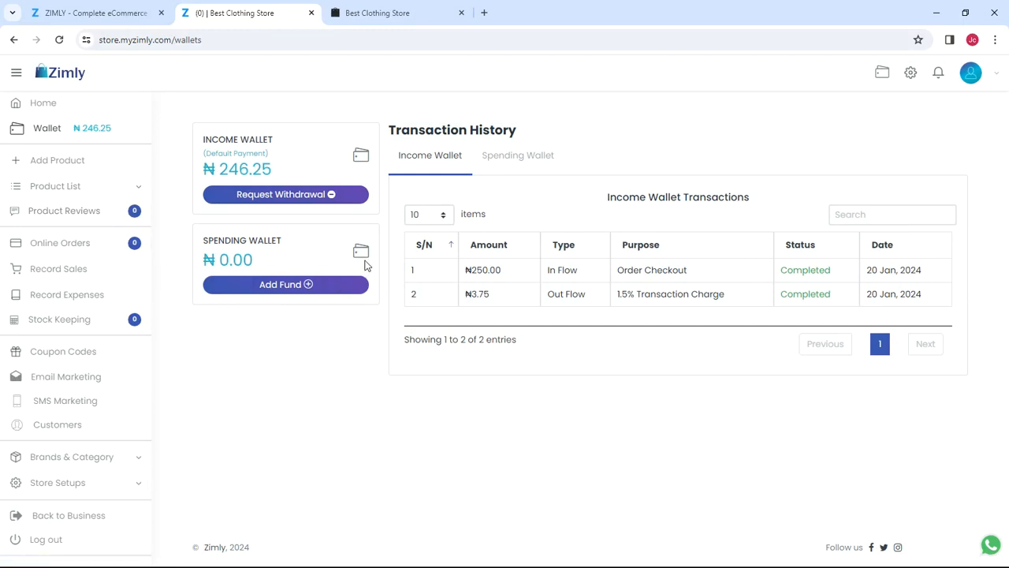
{"action": "scroll", "coordinate": [131, 271], "scroll_direction": "up", "scroll_amount": 1}
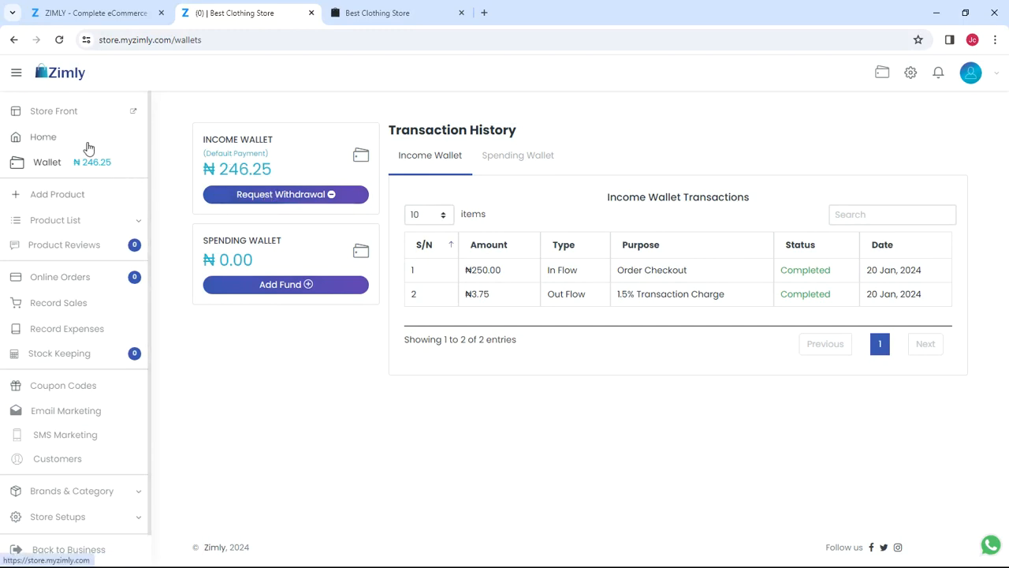
{"action": "left_click", "coordinate": [60, 143]}
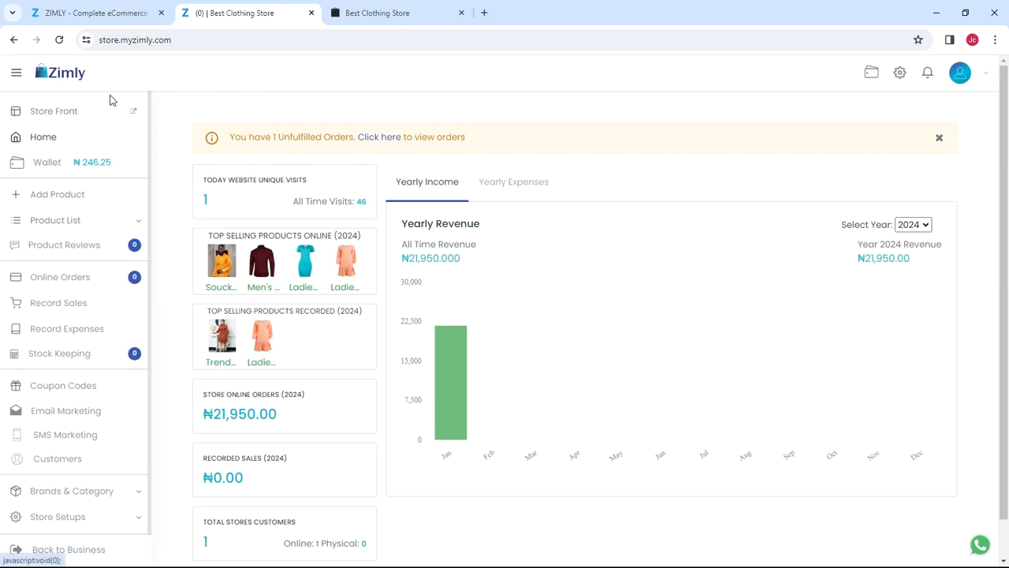
{"action": "scroll", "coordinate": [141, 187], "scroll_direction": "down", "scroll_amount": 1}
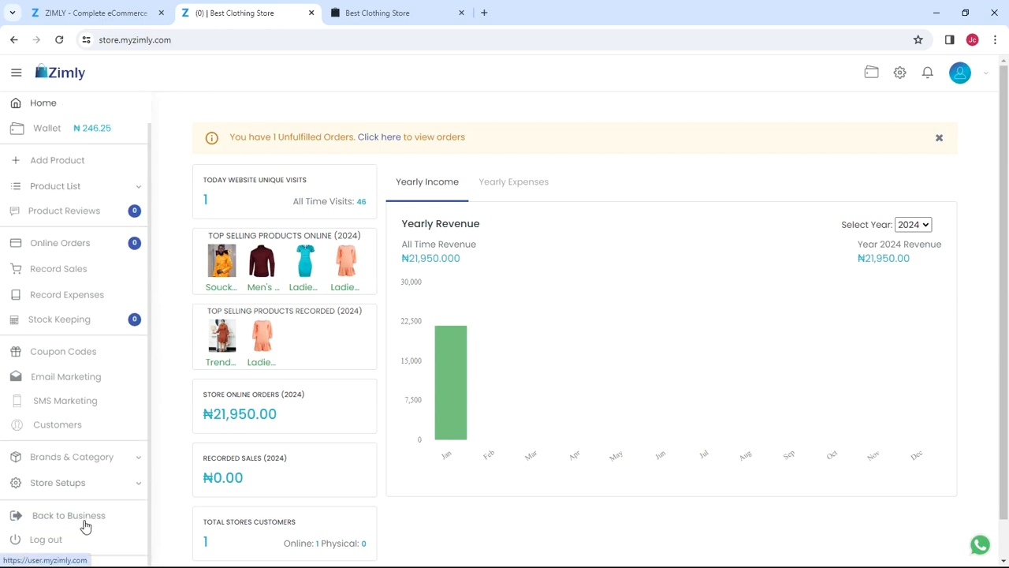
Step: Go Back to Business and browse the account dashboard with ₦21,950.00 revenue and the Demo Name store
{"action": "left_click", "coordinate": [85, 517]}
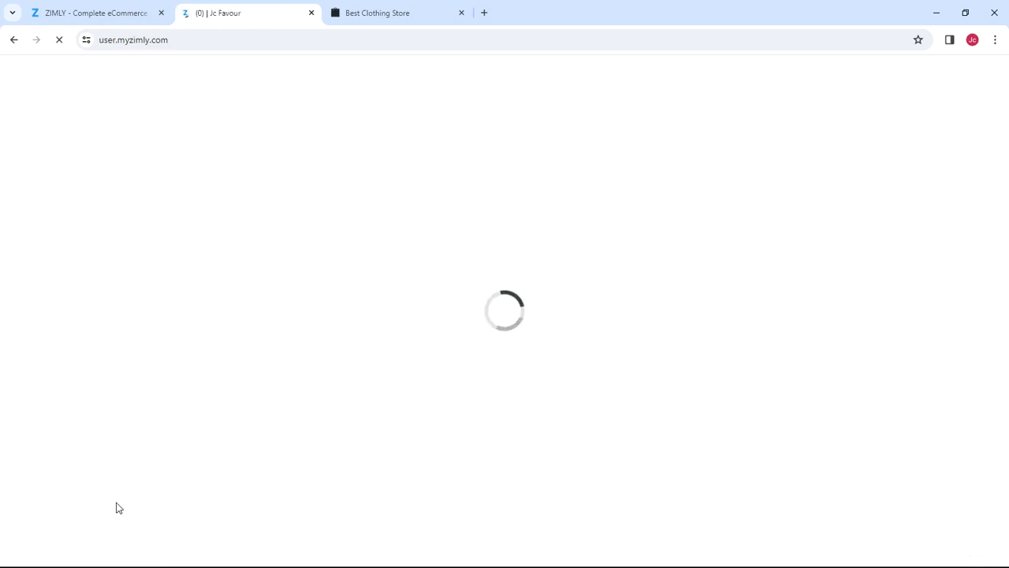
{"action": "scroll", "coordinate": [154, 284], "scroll_direction": "down", "scroll_amount": 2}
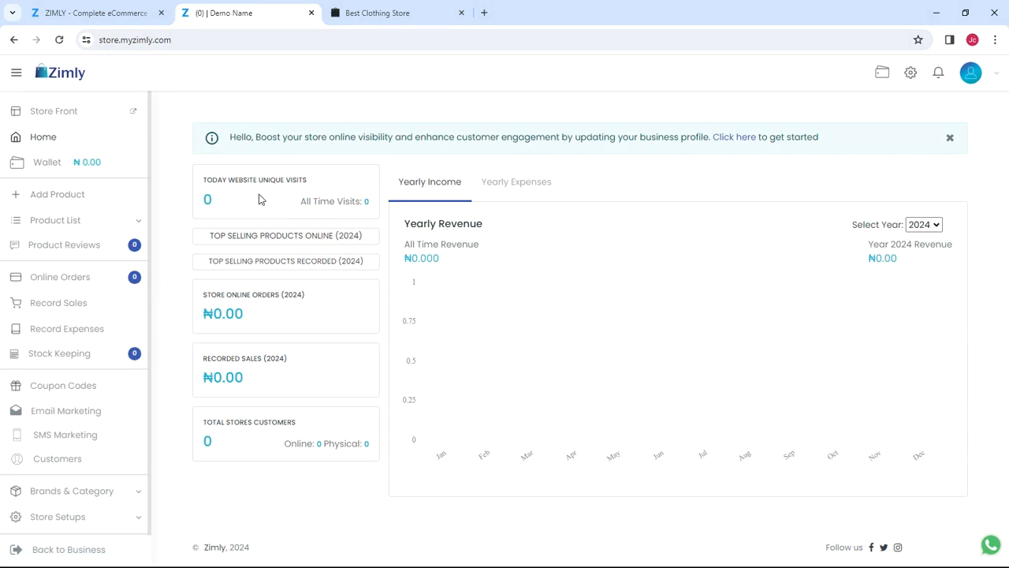
{"action": "scroll", "coordinate": [99, 229], "scroll_direction": "down", "scroll_amount": 1}
{"action": "scroll", "coordinate": [90, 243], "scroll_direction": "up", "scroll_amount": 1}
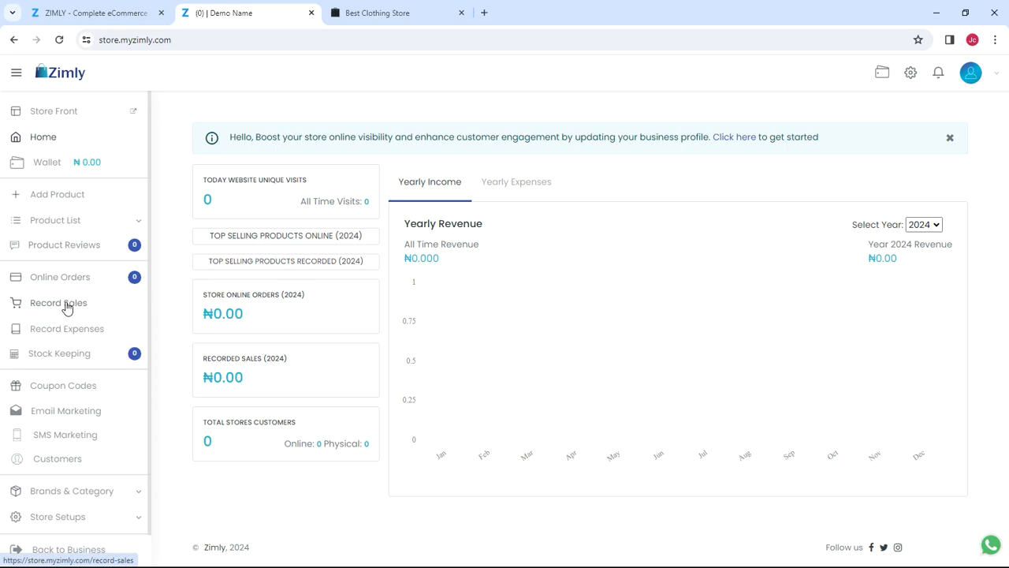
{"action": "scroll", "coordinate": [82, 285], "scroll_direction": "down", "scroll_amount": 1}
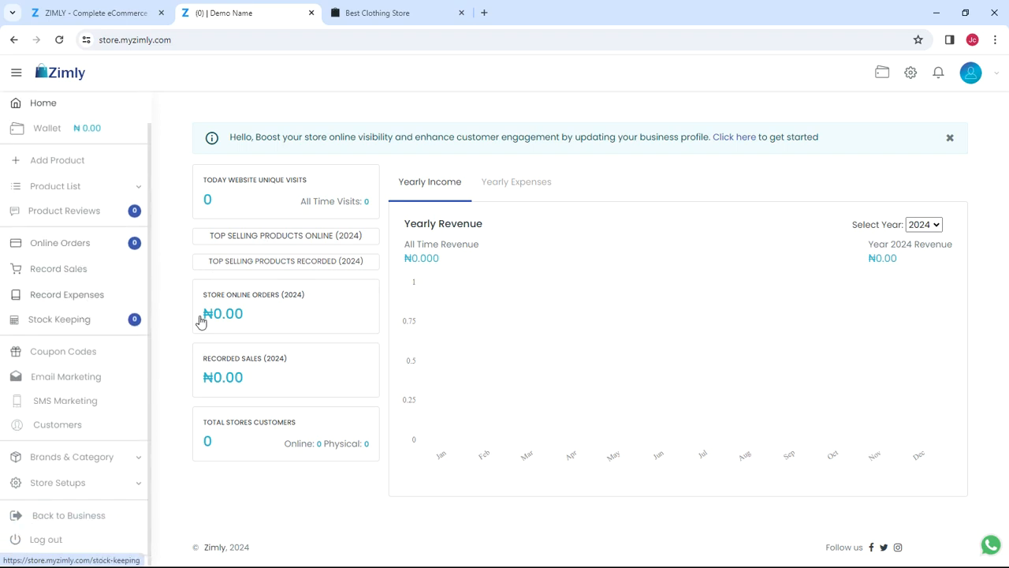
{"action": "left_click", "coordinate": [113, 514]}
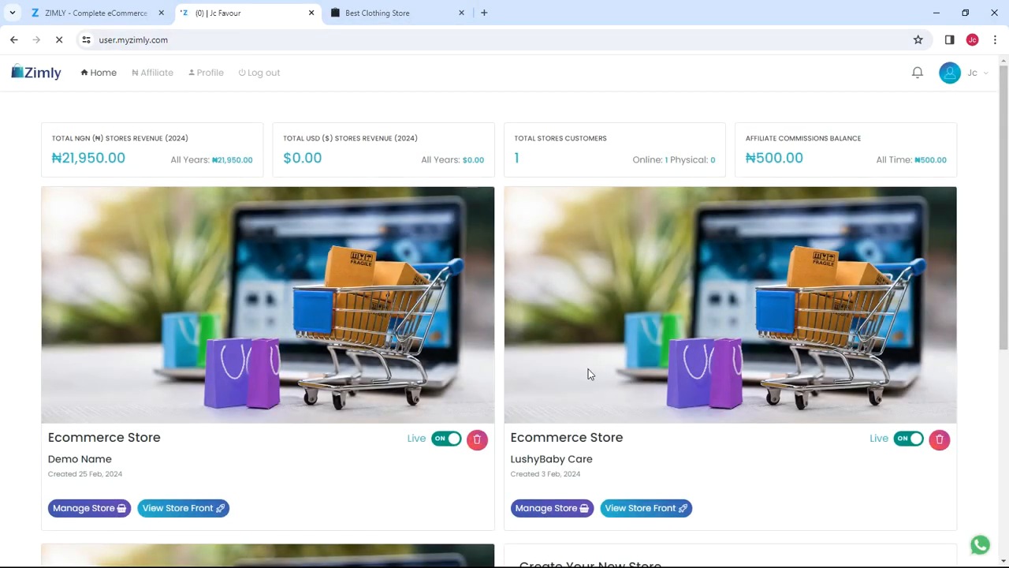
{"action": "scroll", "coordinate": [626, 354], "scroll_direction": "down", "scroll_amount": 2}
{"action": "scroll", "coordinate": [626, 354], "scroll_direction": "up", "scroll_amount": 2}
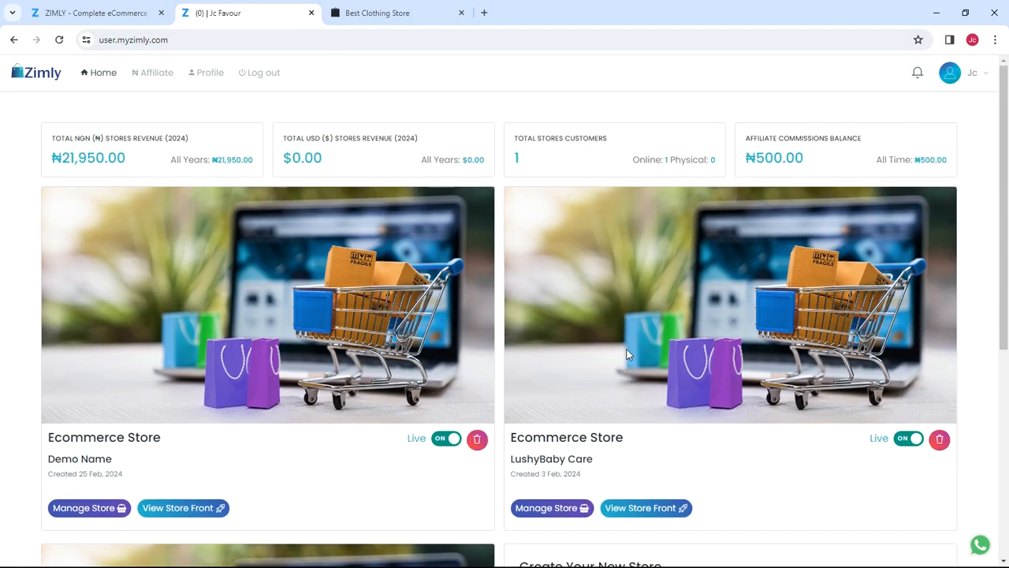